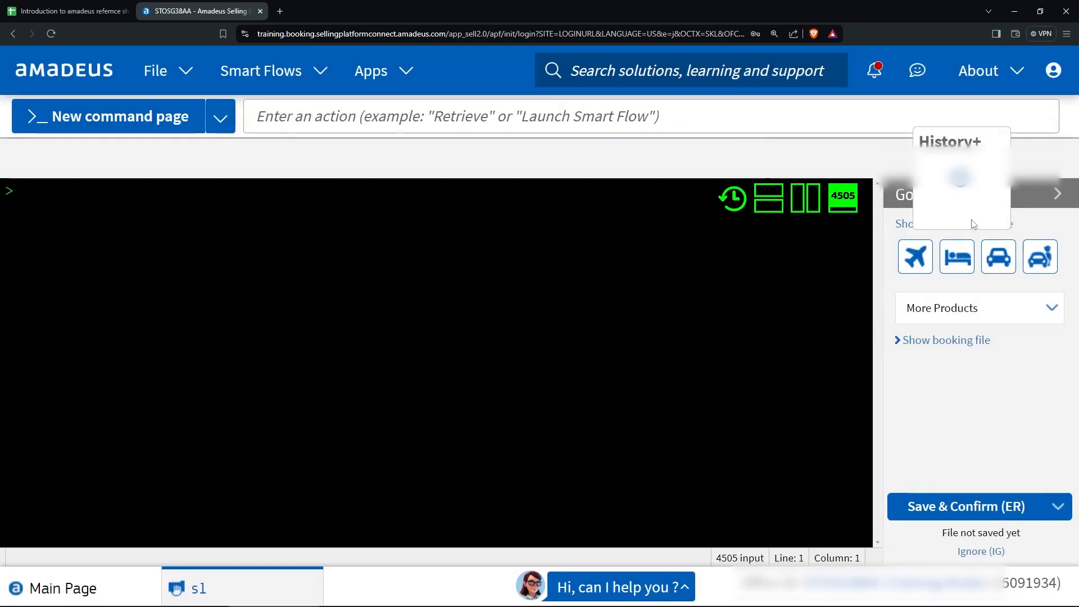
Collapse the side panel and enlarge the empty Command page 11 terminal to 200% zoom.
click(1060, 195)
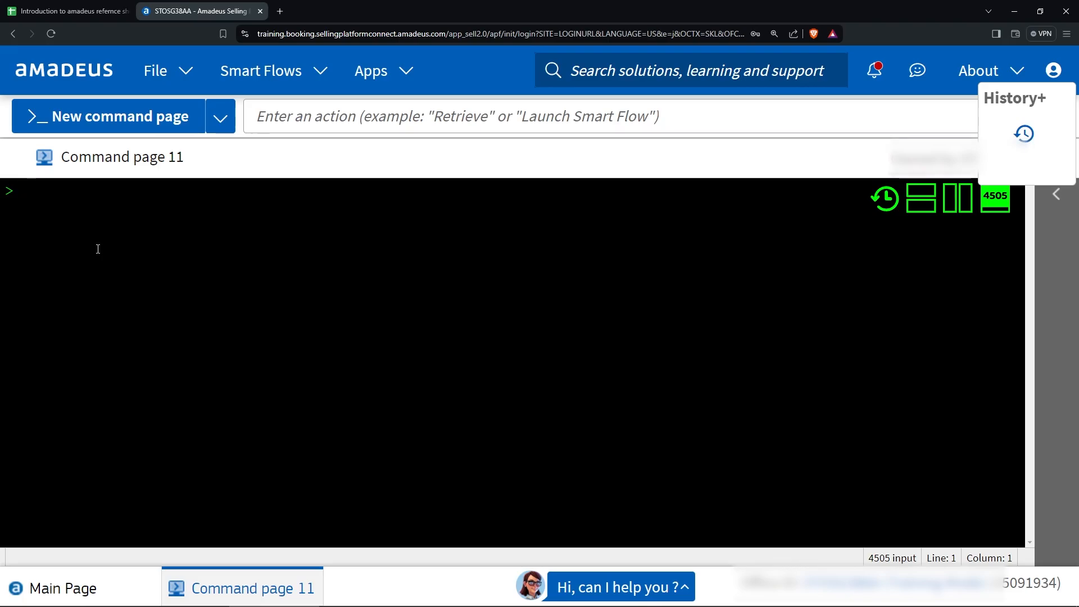
key(super+plus)
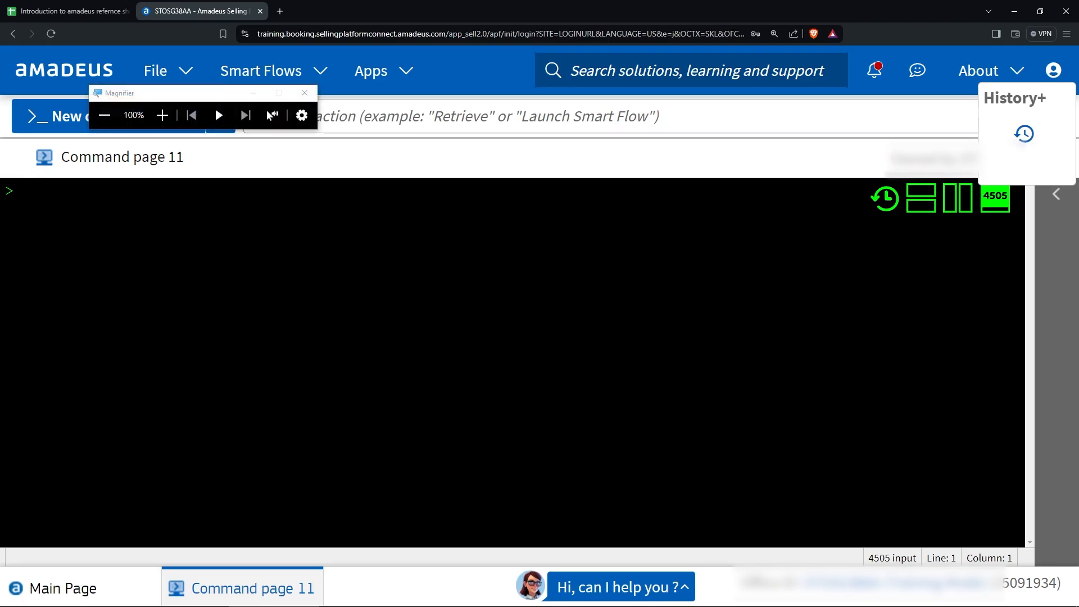
key(super)
click(360, 125)
click(306, 93)
key(ctrl+plus)
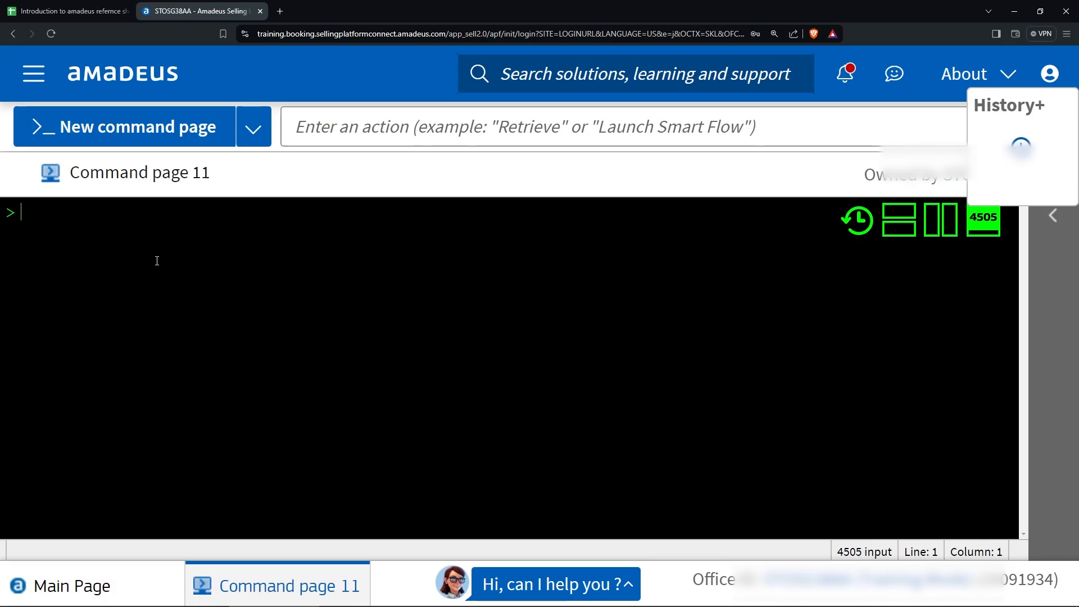
key(Return)
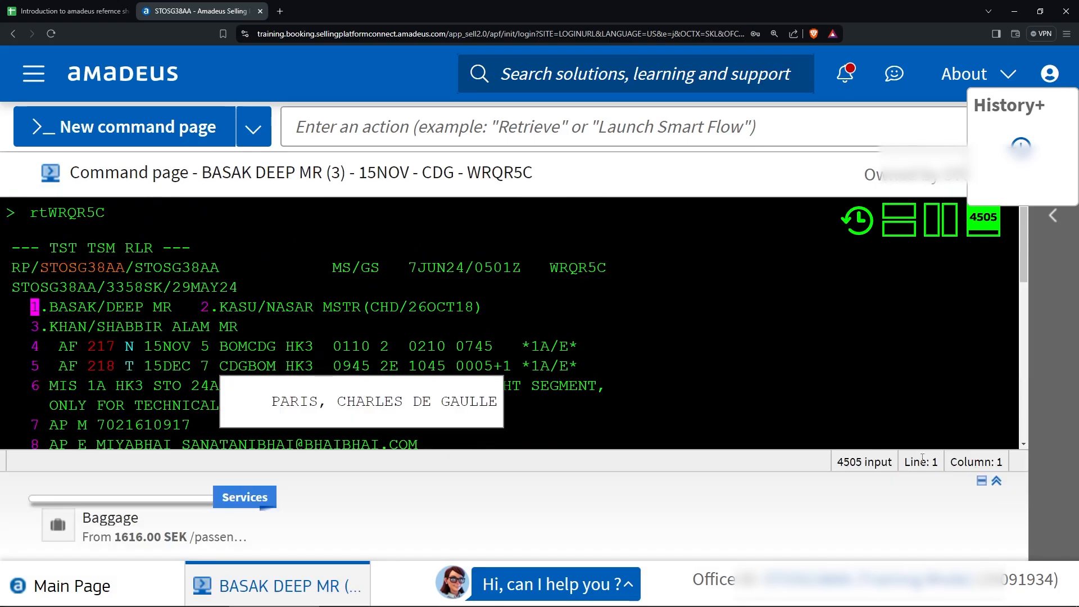
scroll(218, 443, down, 1)
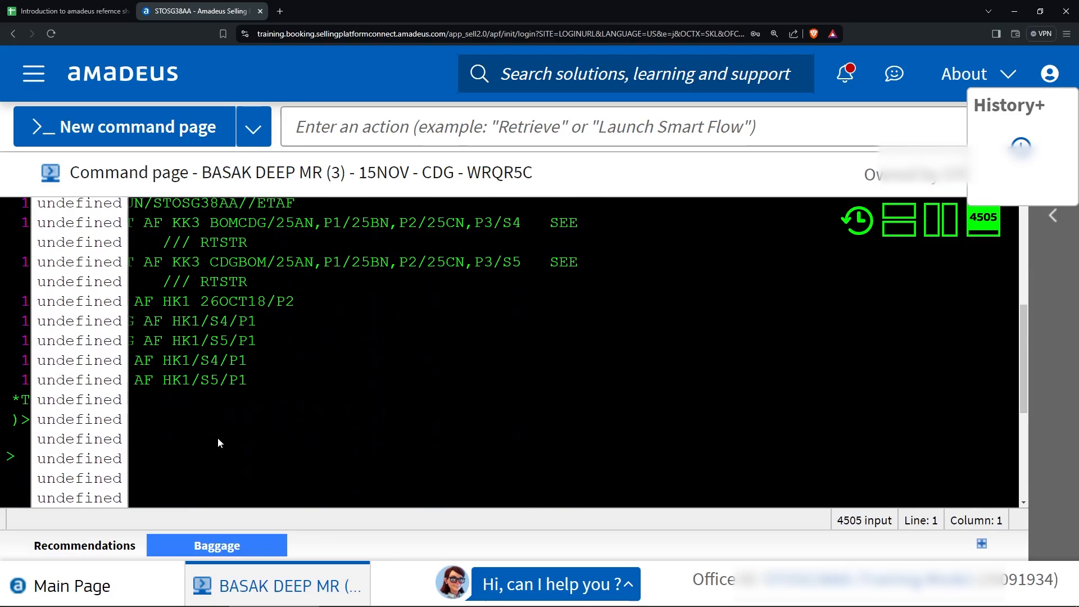
List the booking's ticket lines 24–26 with RTTN after an invalid RTTH attempt.
text(rt)
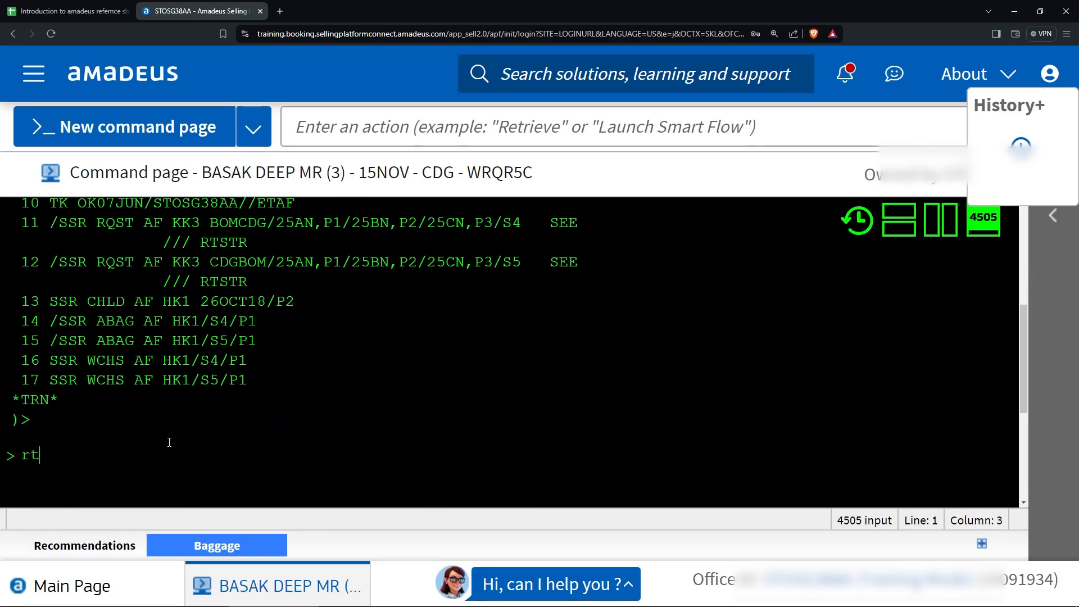
key(BackSpace)
text(tth)
key(Return)
text(rttn)
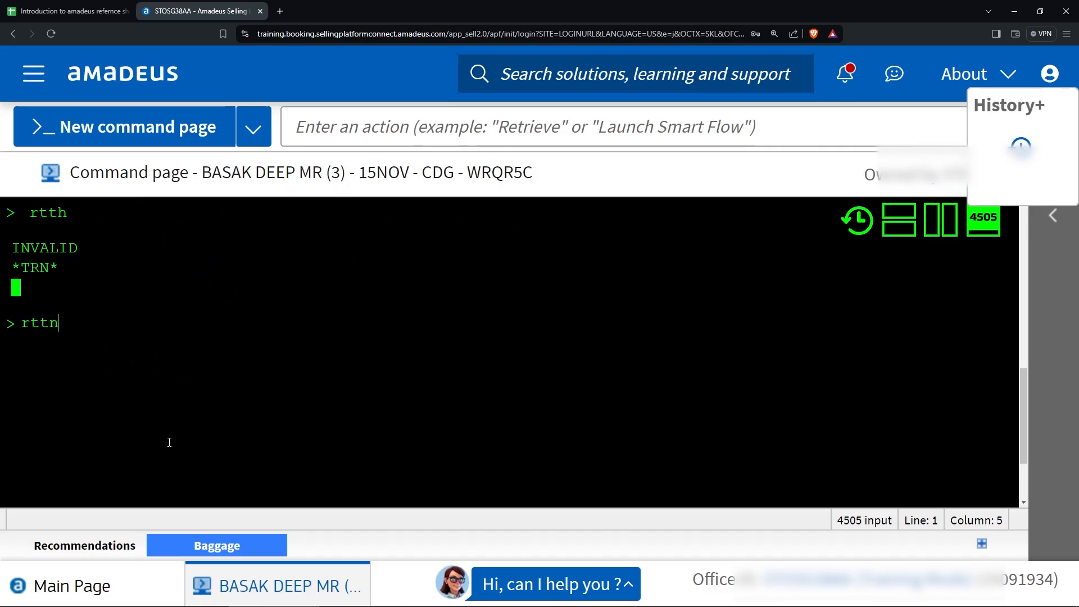
key(Return)
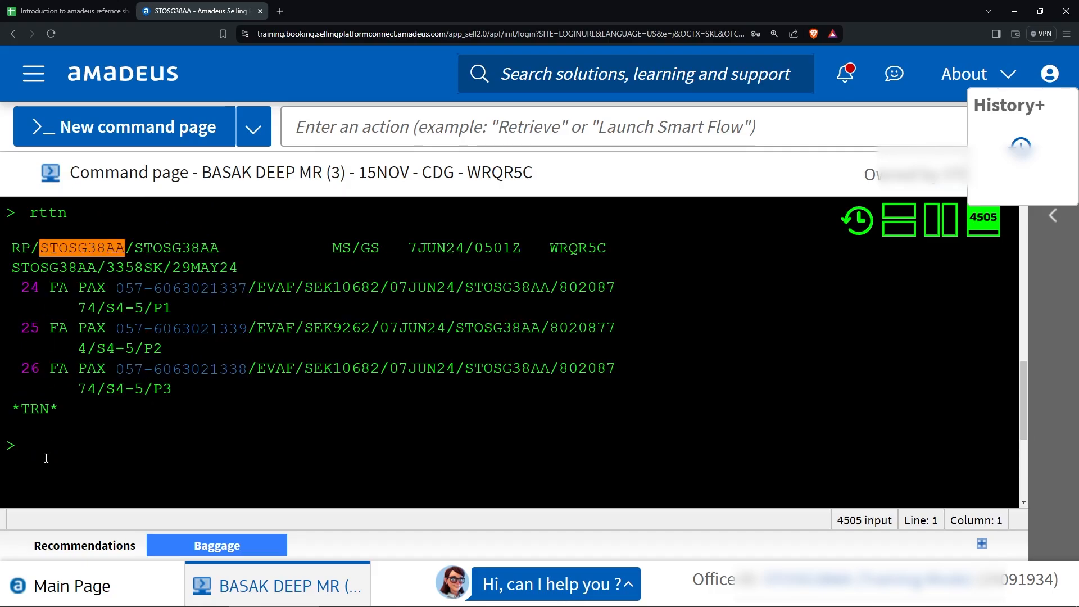
Display the line 24 ticket with TWD/L24: fare INR 43330, total SEK 10682.
text(rt)
key(BackSpace)
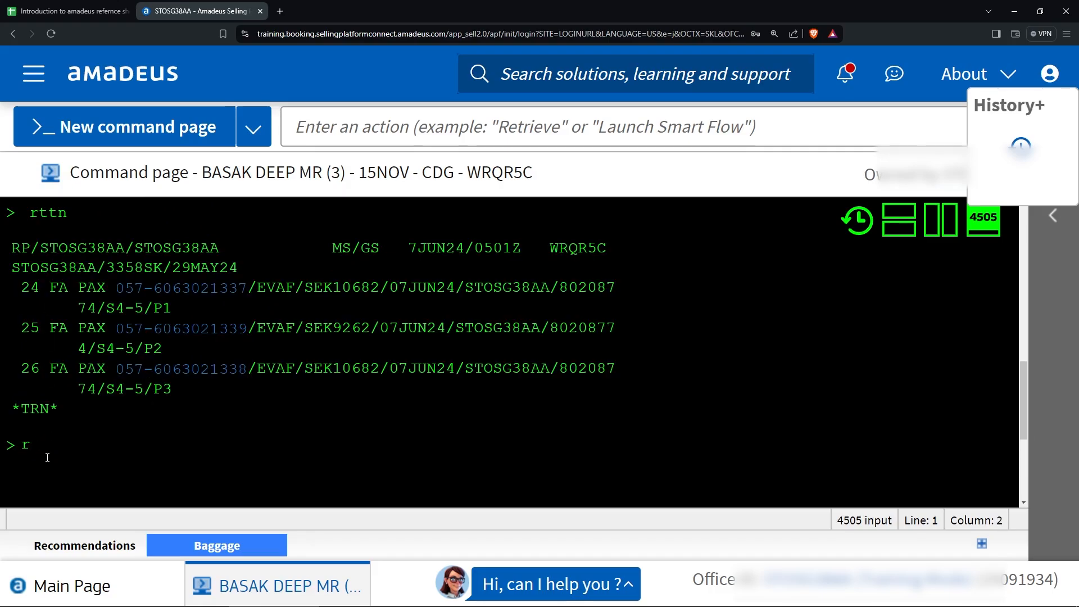
key(BackSpace)
text(twd)
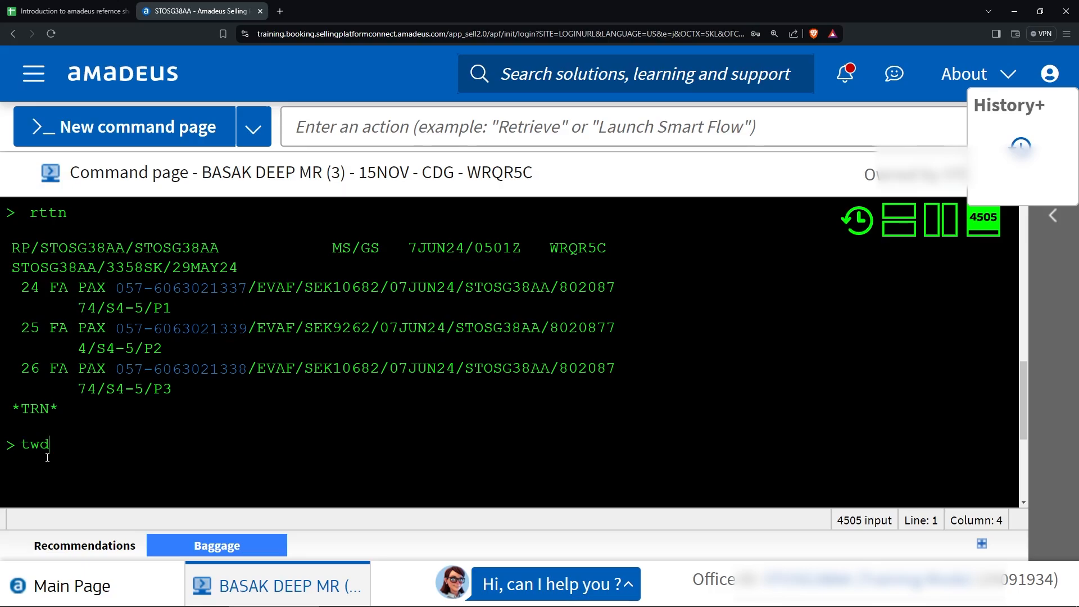
text(/l24)
key(Return)
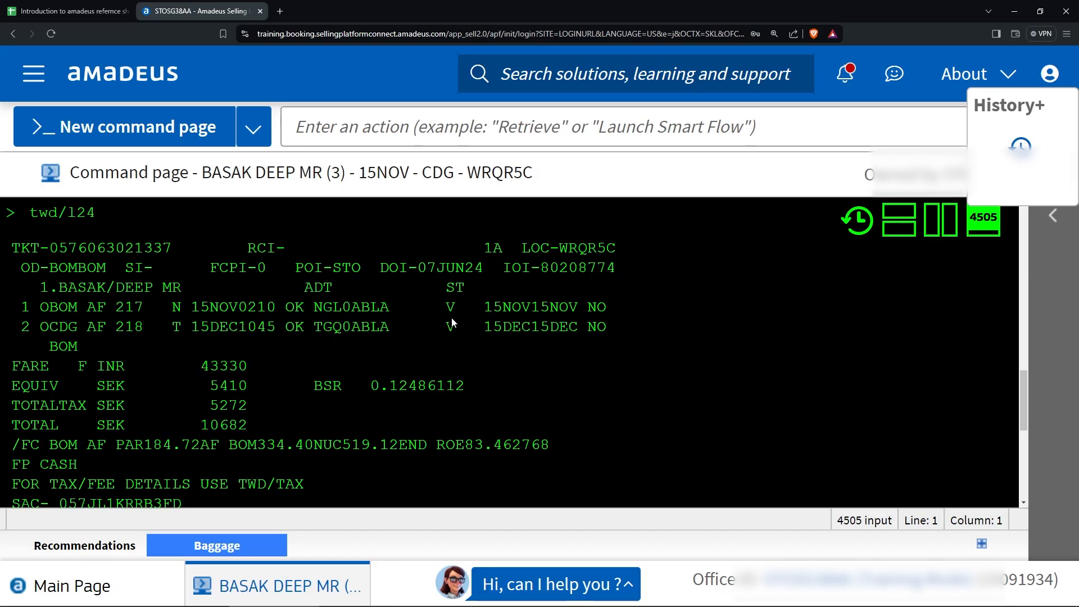
scroll(442, 340, down, 3)
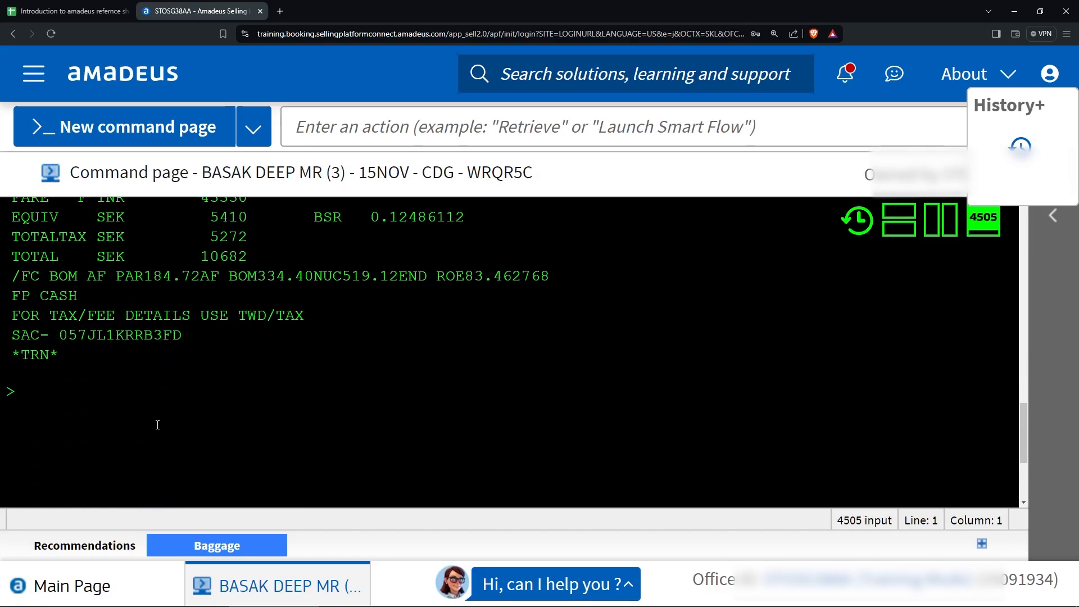
scroll(157, 425, up, 5)
scroll(186, 411, down, 5)
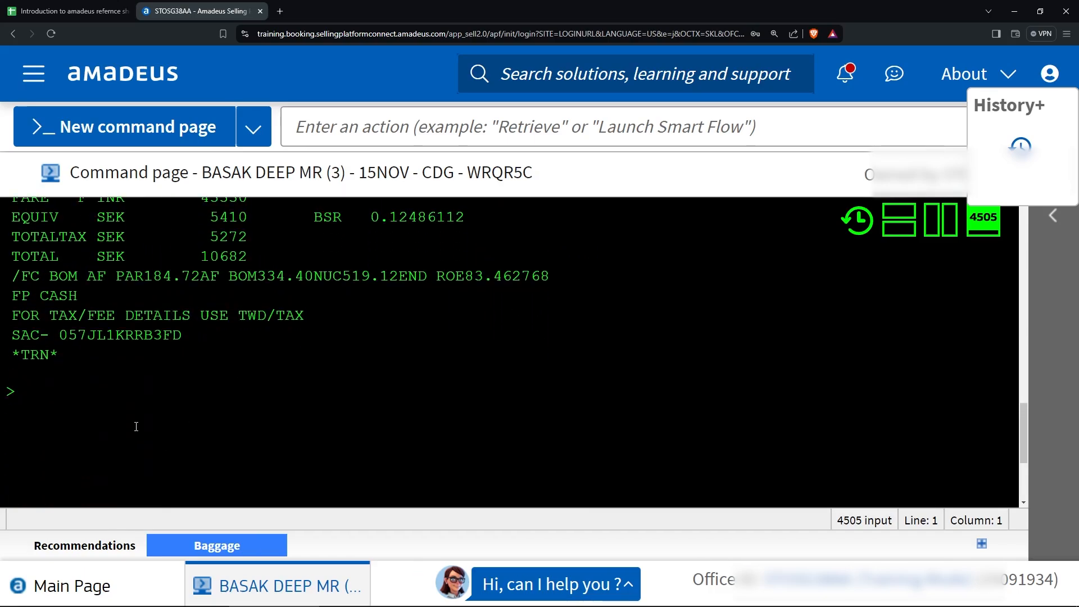
text(rhi)
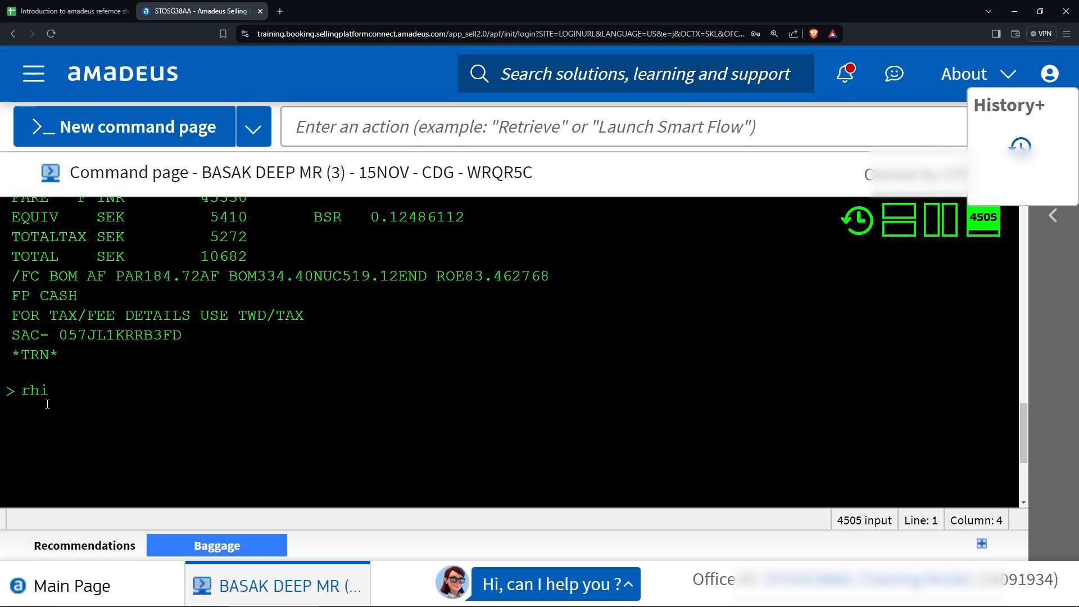
key(Return)
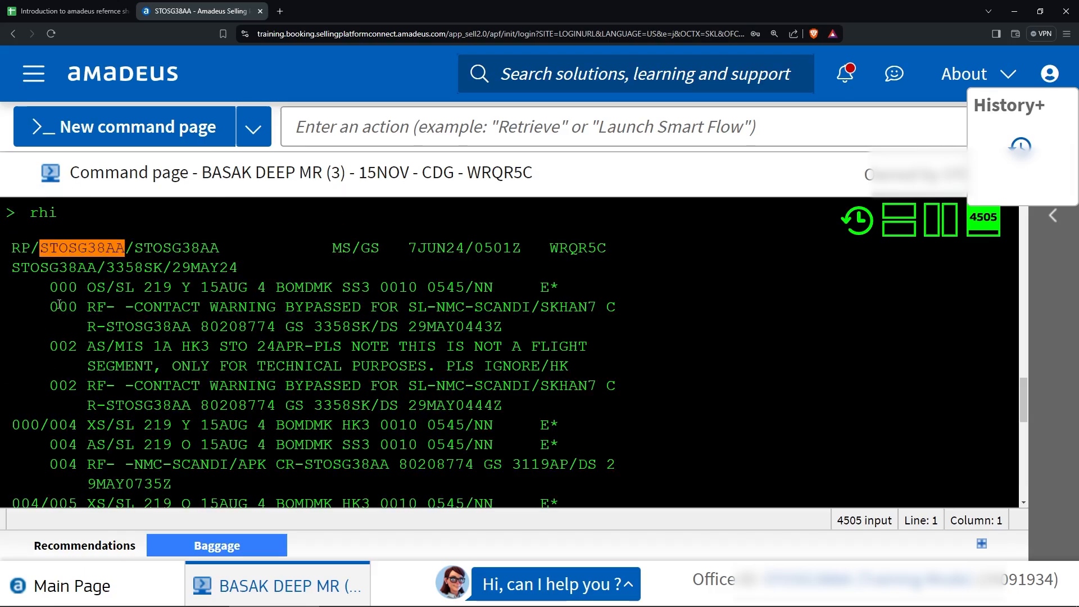
scroll(59, 304, down, 1)
scroll(79, 304, up, 2)
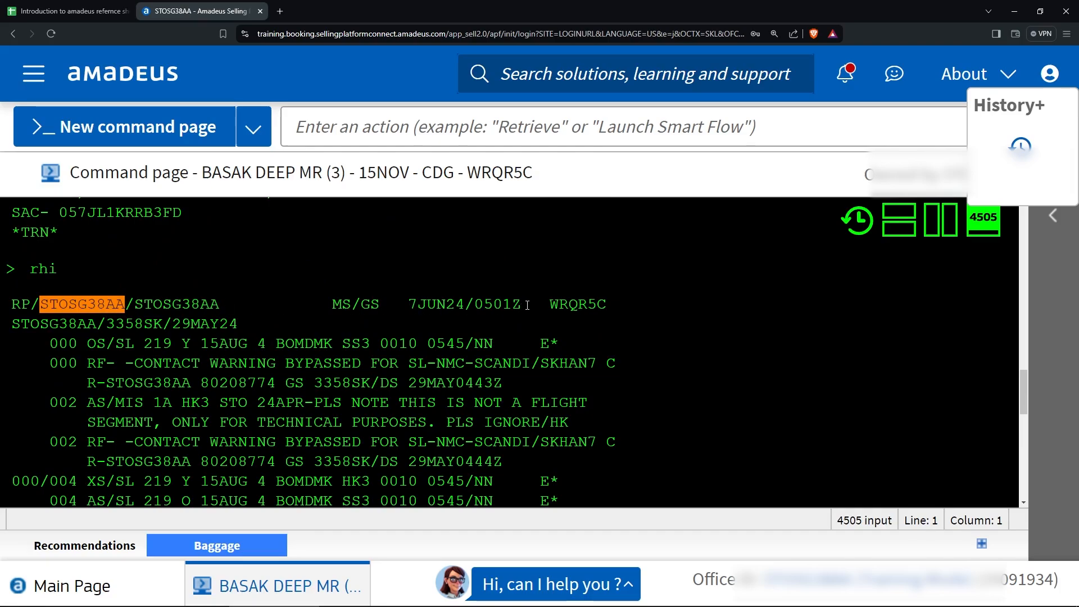
scroll(589, 287, down, 1)
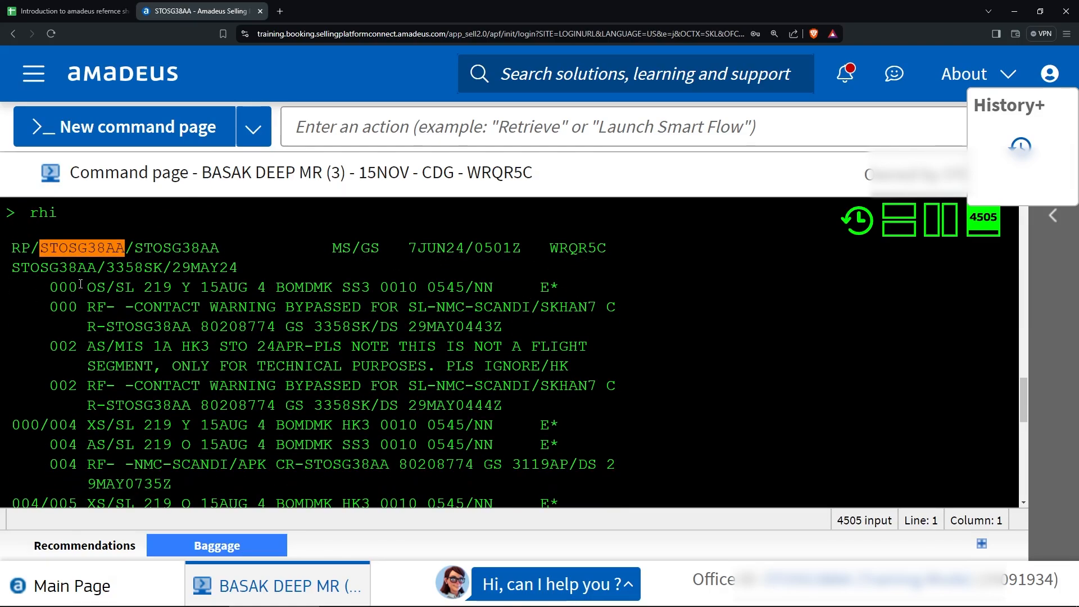
scroll(47, 290, down, 1)
scroll(47, 291, down, 1)
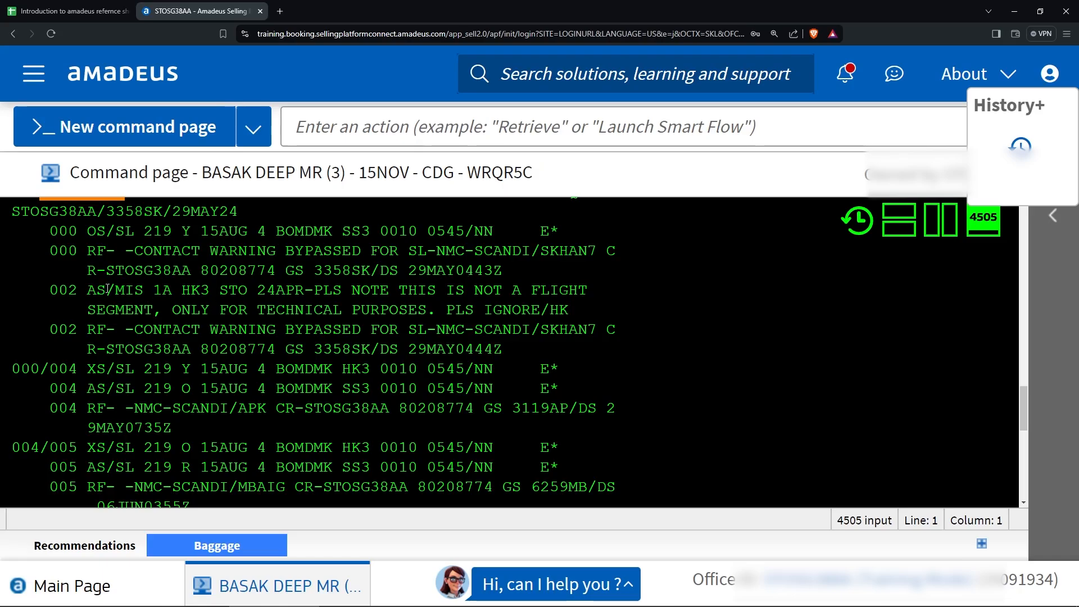
scroll(103, 303, down, 1)
scroll(108, 289, up, 1)
scroll(305, 217, up, 2)
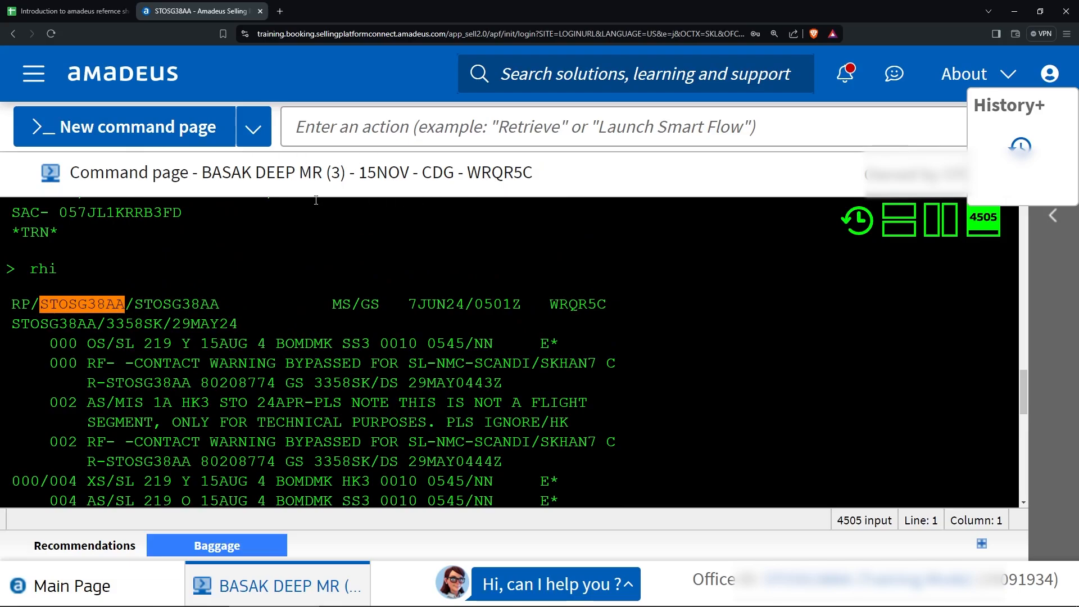
Reduce the browser zoom and rerun RHI to fit more history on screen.
click(267, 134)
click(254, 130)
drag(205, 177, 225, 304)
click(225, 286)
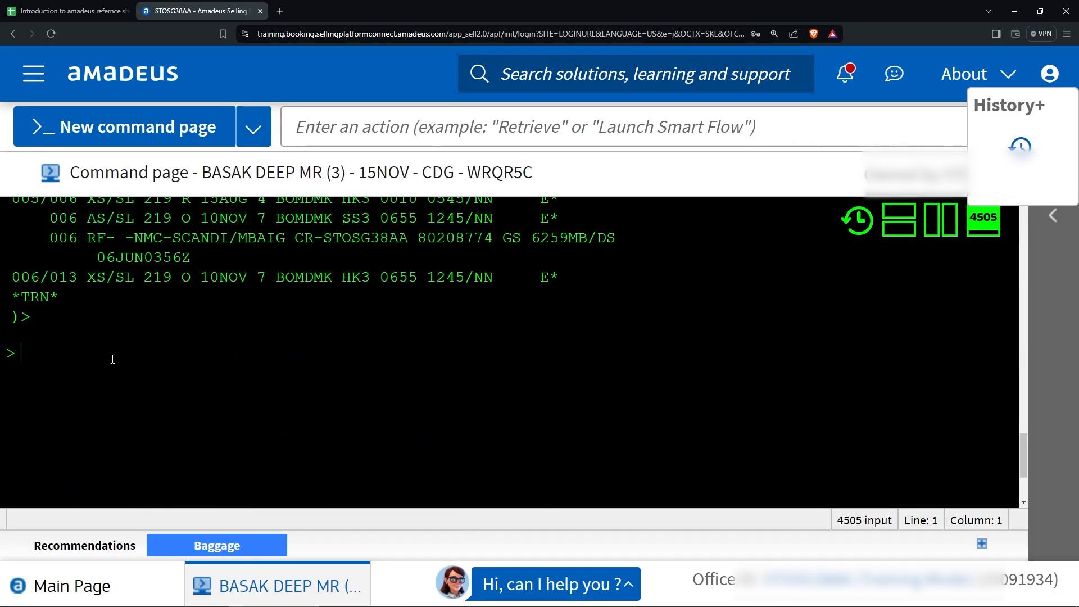
text(rhi)
key(Return)
key(ctrl+minus)
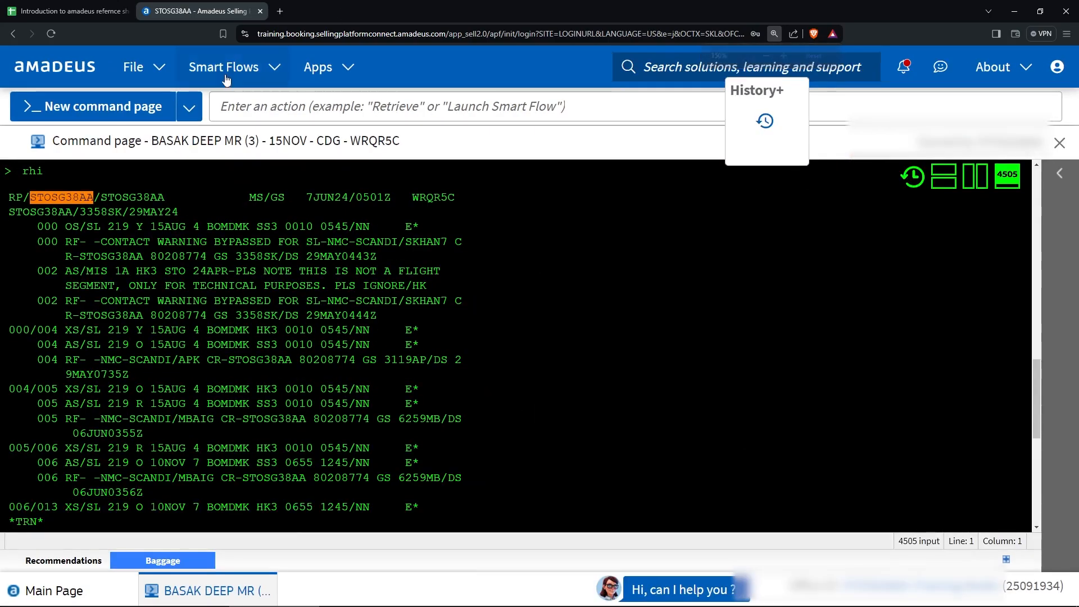
Run the RU smart flow with 3 as the number of passengers.
click(224, 81)
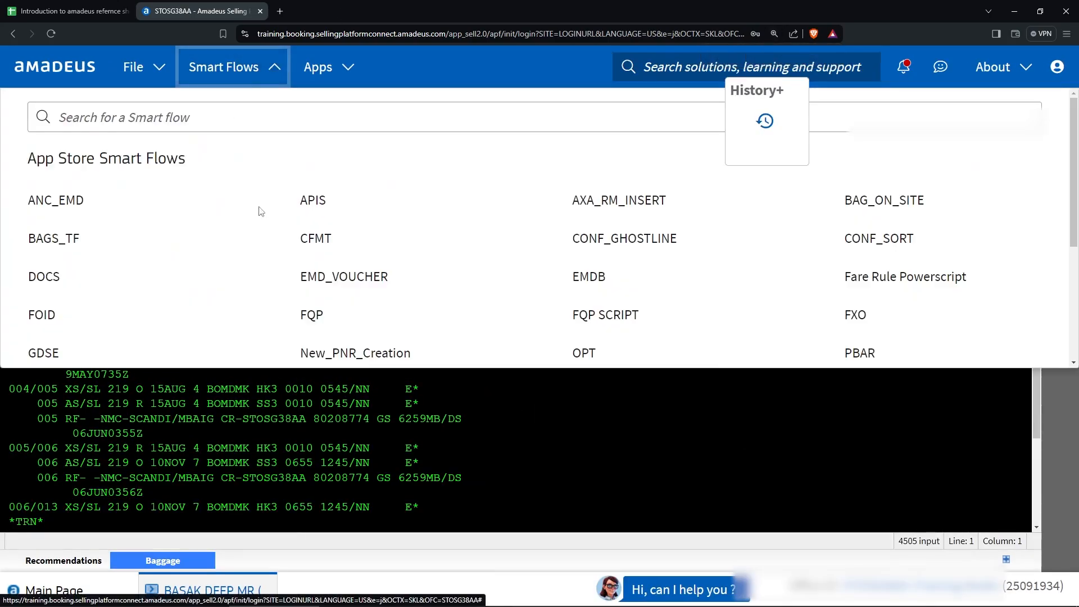
scroll(336, 259, down, 4)
scroll(619, 264, up, 1)
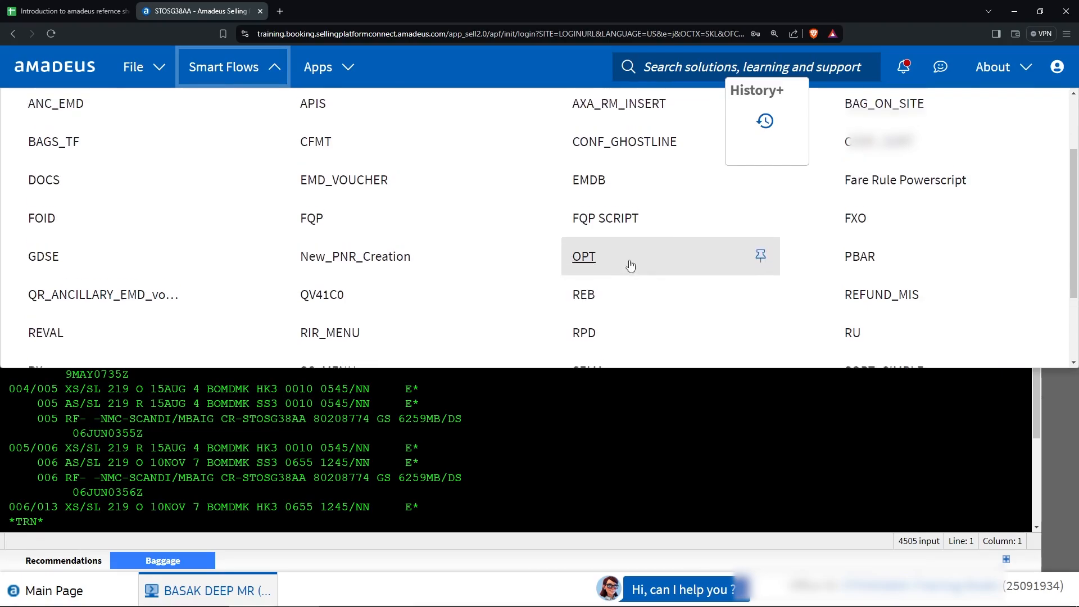
scroll(846, 324, down, 2)
click(856, 262)
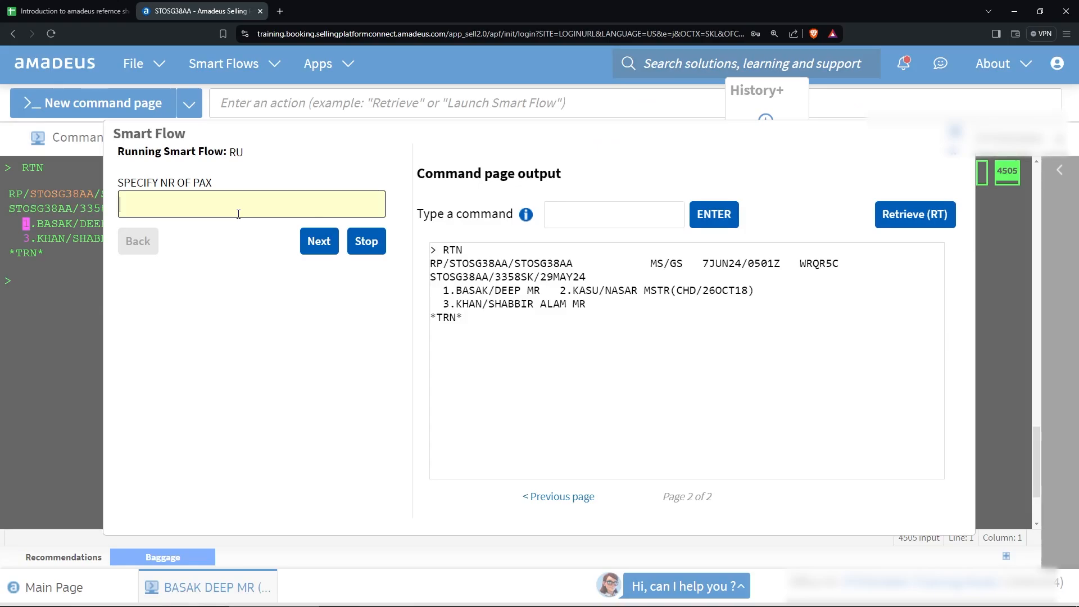
text(3)
click(318, 241)
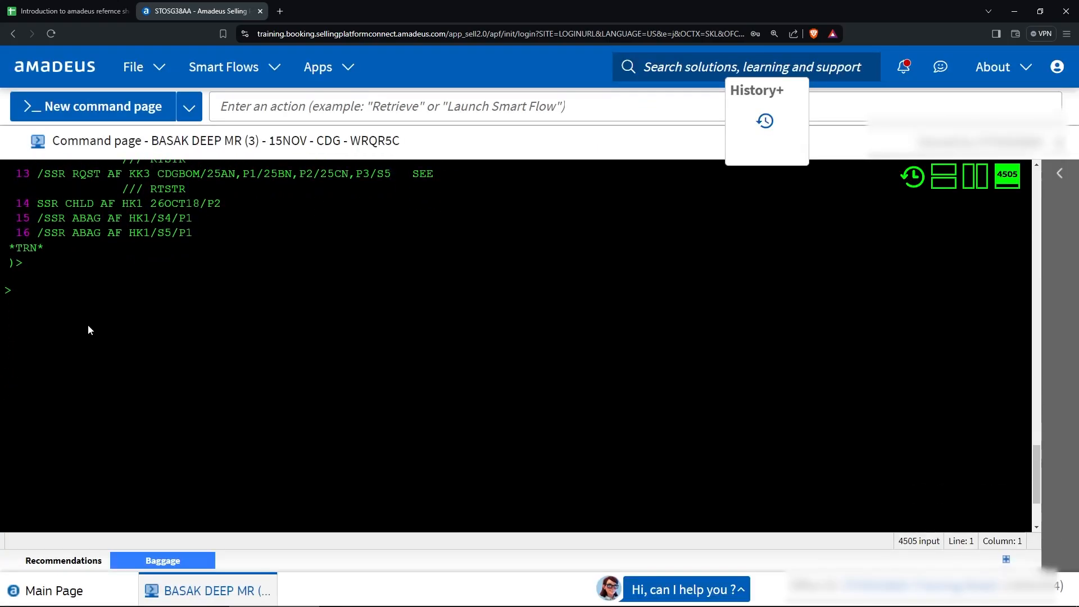
Redisplay the booking with RT and highlight the two MIS remark entries.
text(rt)
key(Return)
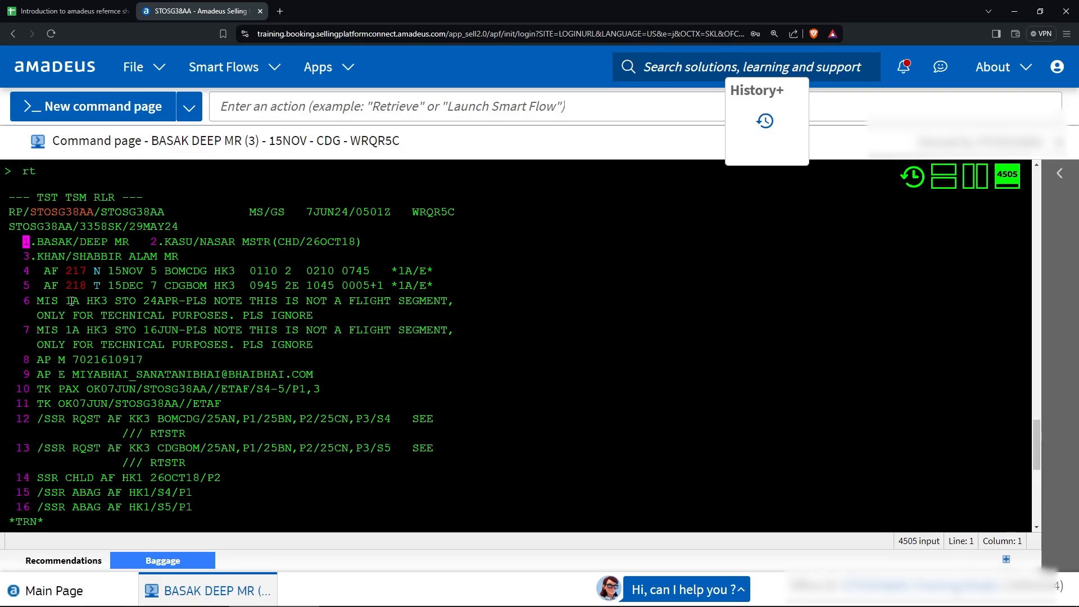
drag(37, 302, 329, 349)
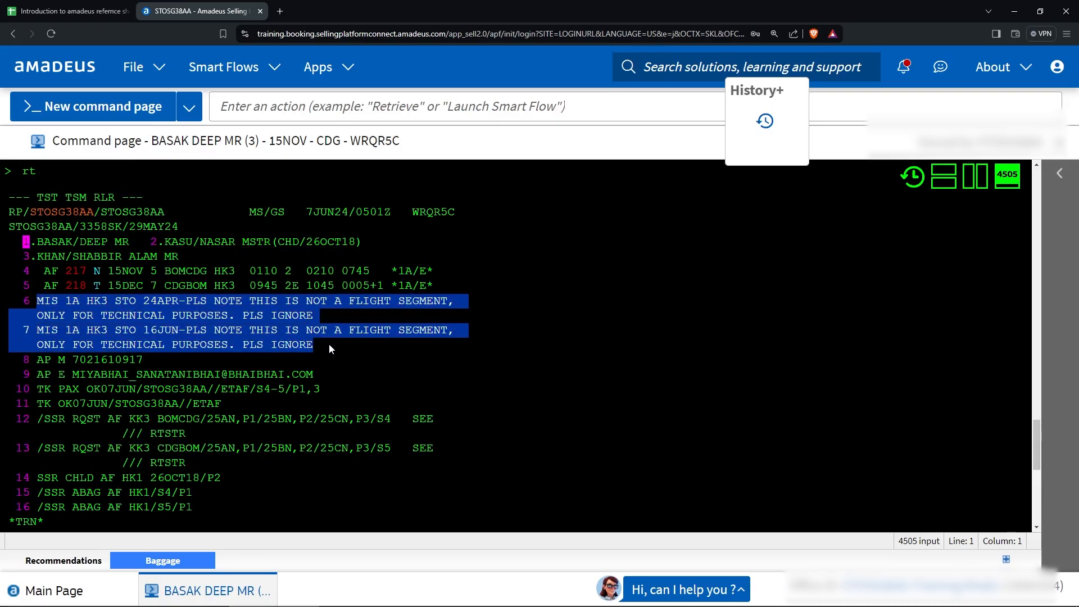
key(Return)
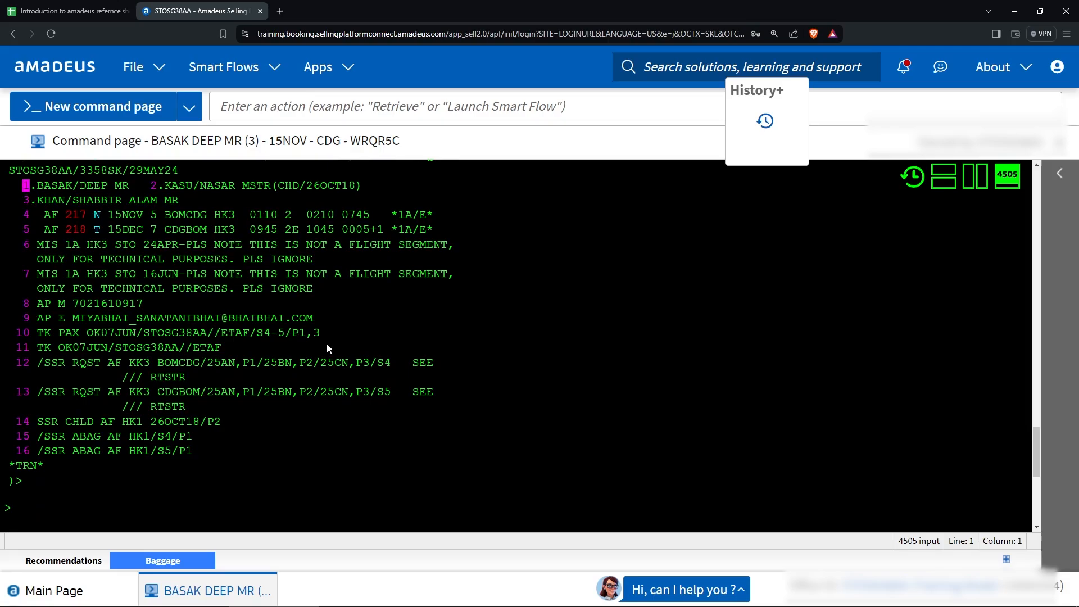
Discard the unsaved MIS segment with IR, leaving 17 elements including SSR WCHS lines 16–17.
text(i)
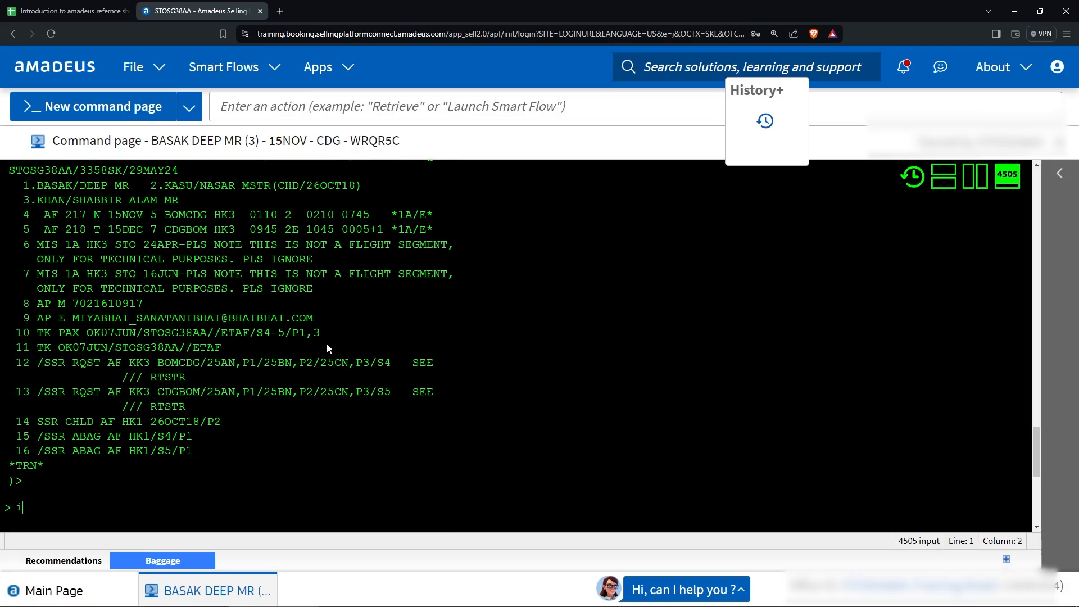
key(BackSpace)
text(ir)
key(Return)
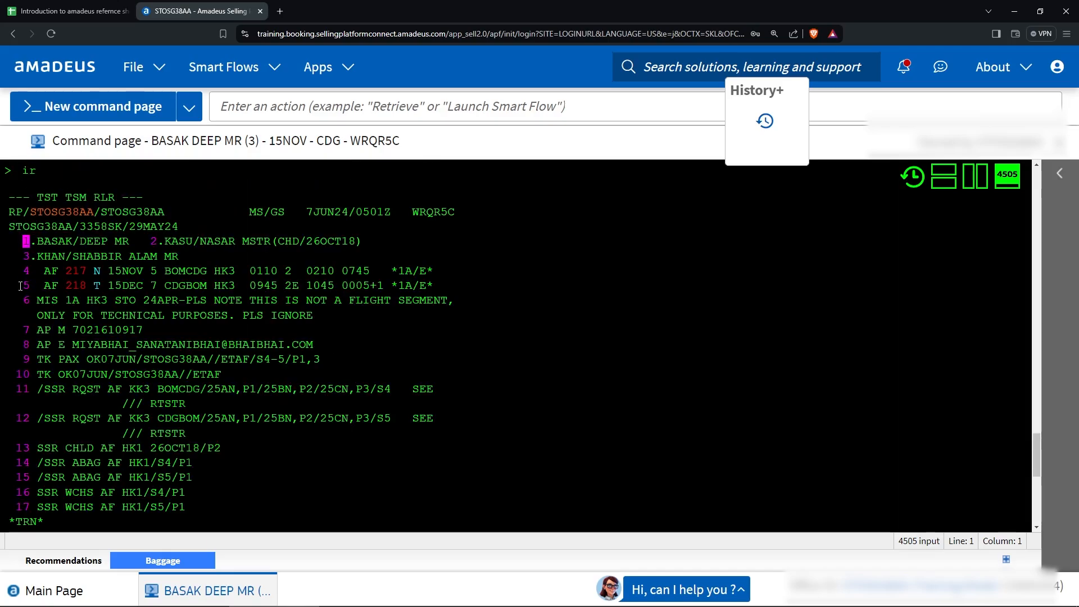
drag(36, 300, 313, 315)
click(313, 316)
scroll(135, 390, down, 4)
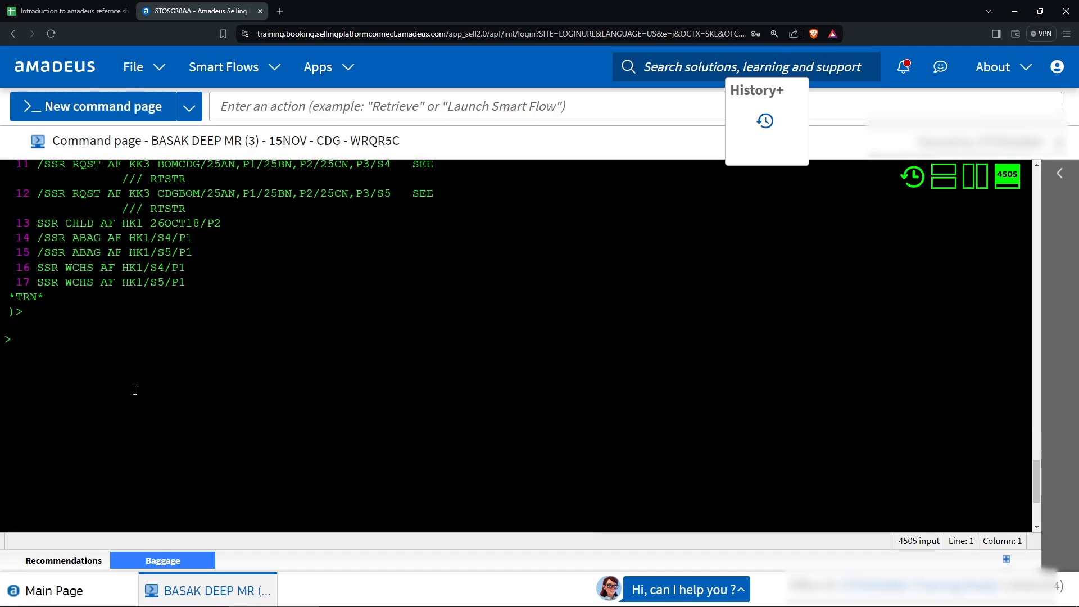
text(rhi)
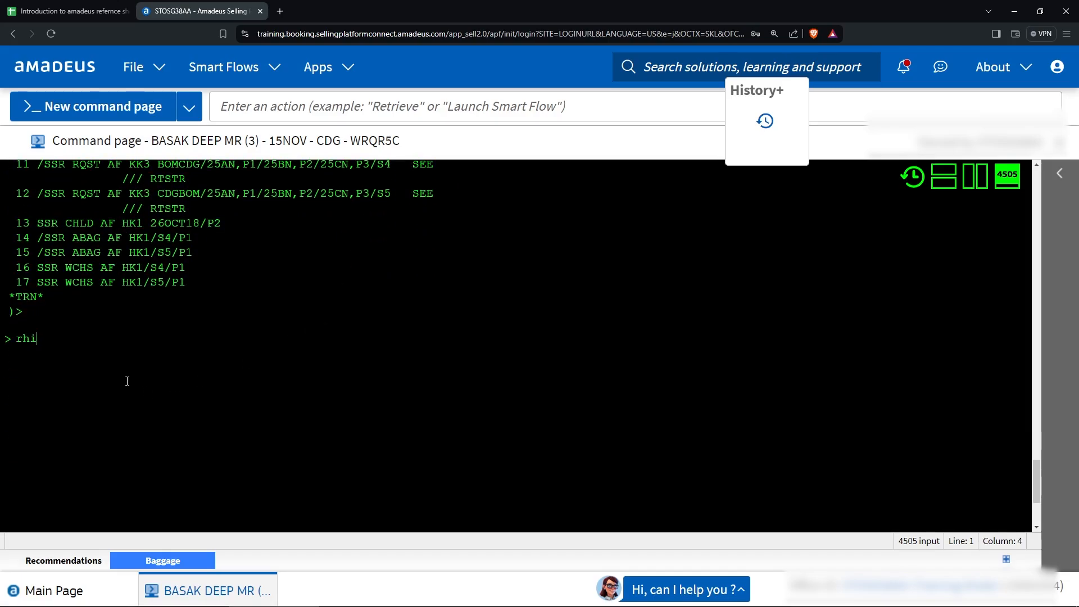
key(Return)
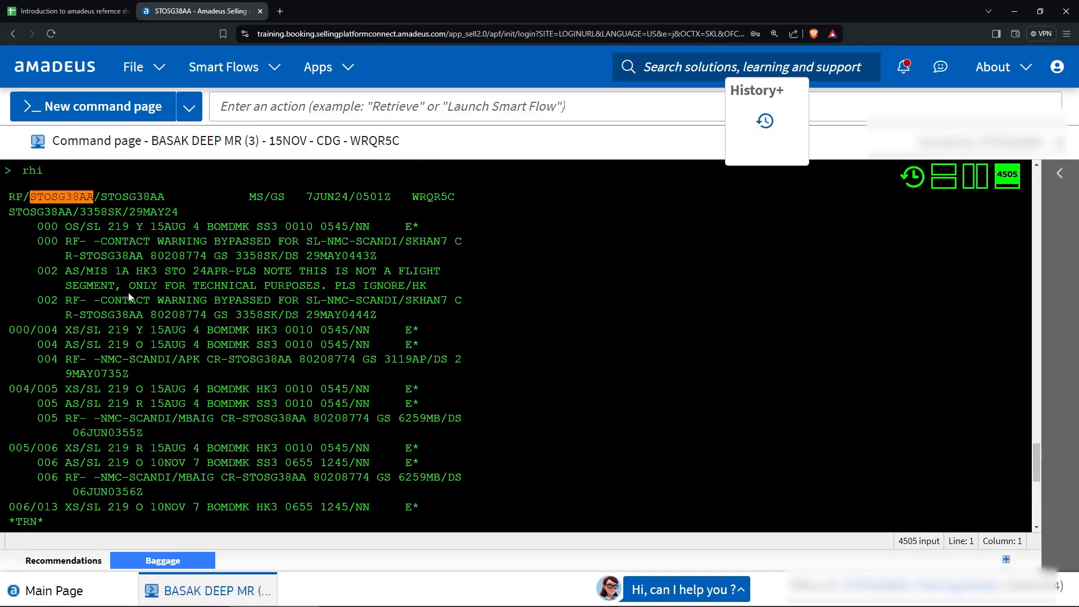
scroll(127, 287, down, 1)
scroll(128, 287, up, 1)
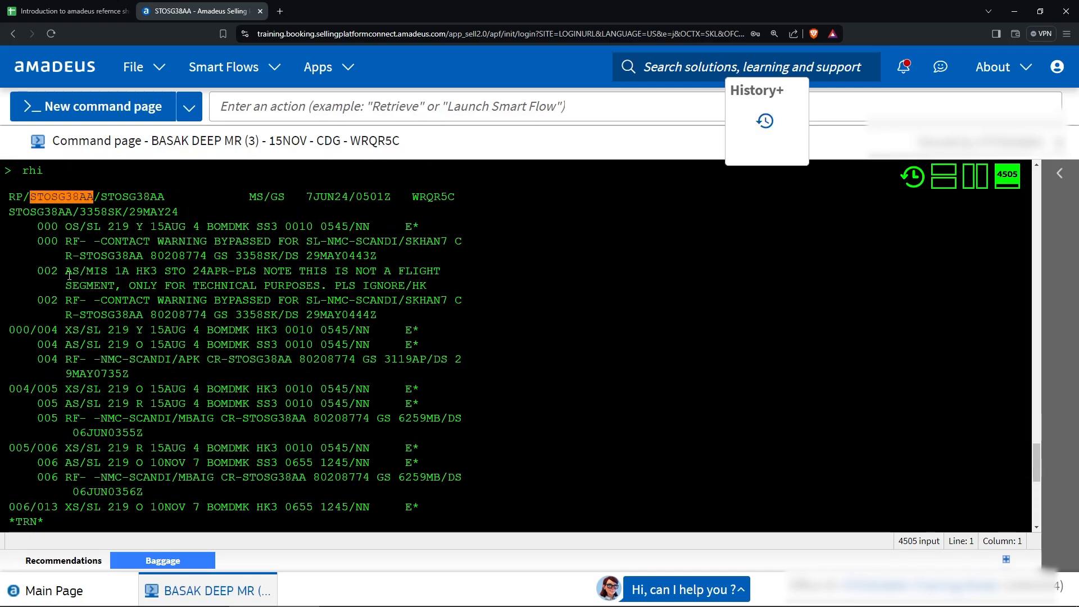
scroll(72, 278, down, 1)
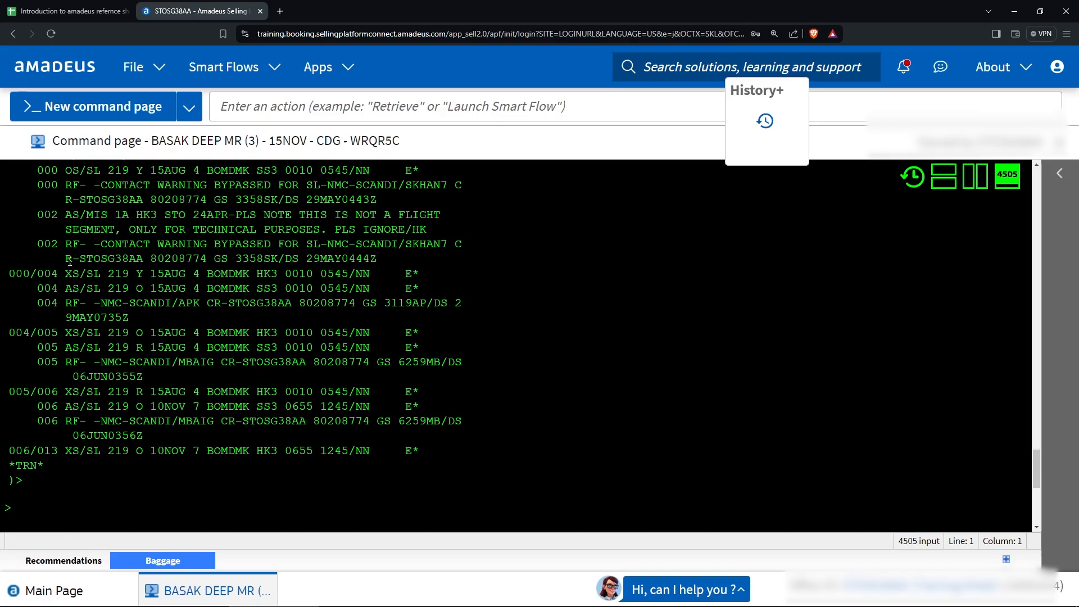
drag(65, 275, 79, 277)
Go to the reference spreadsheet's status code sheet and review its Segments status table.
click(73, 11)
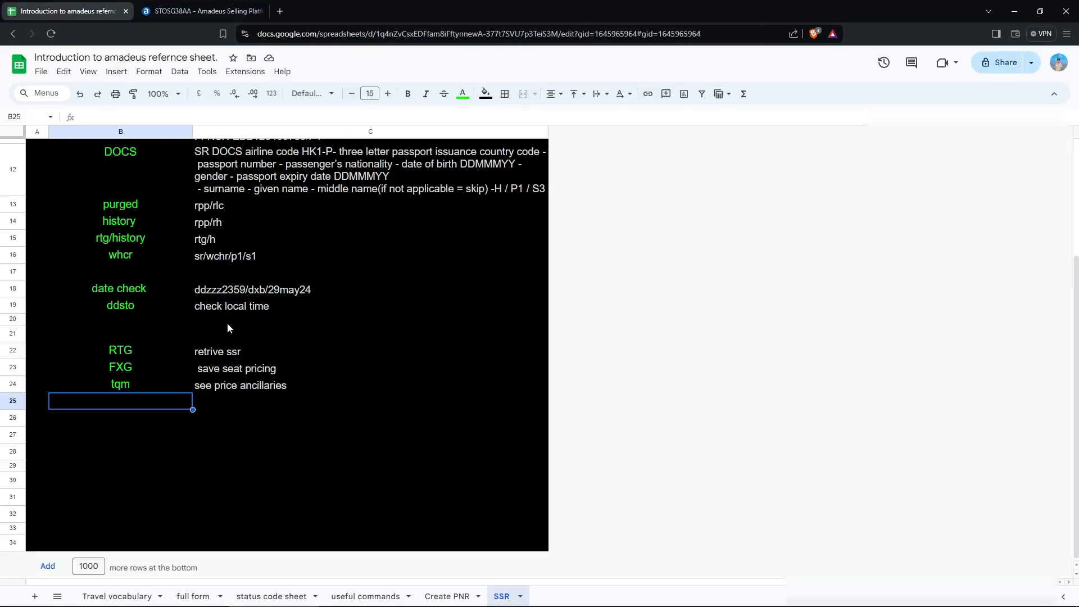
click(399, 483)
click(266, 598)
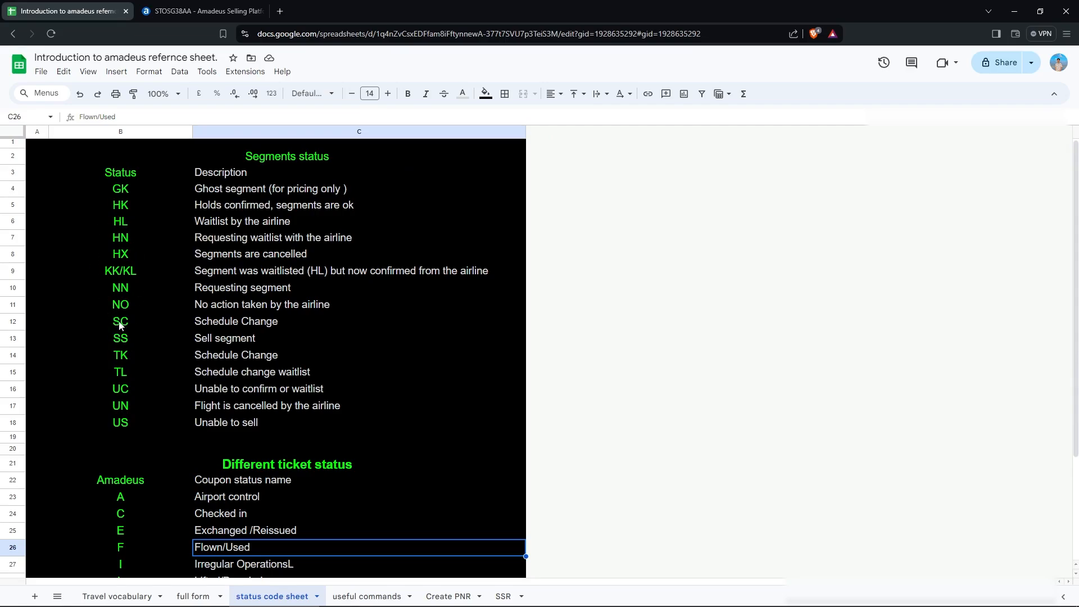
scroll(242, 354, down, 1)
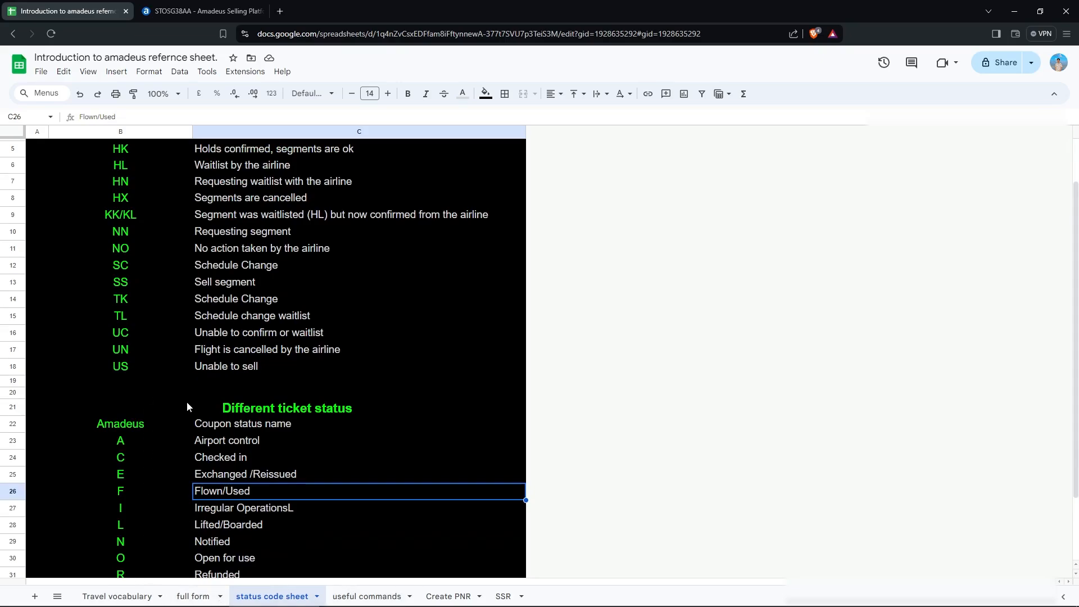
scroll(187, 403, up, 1)
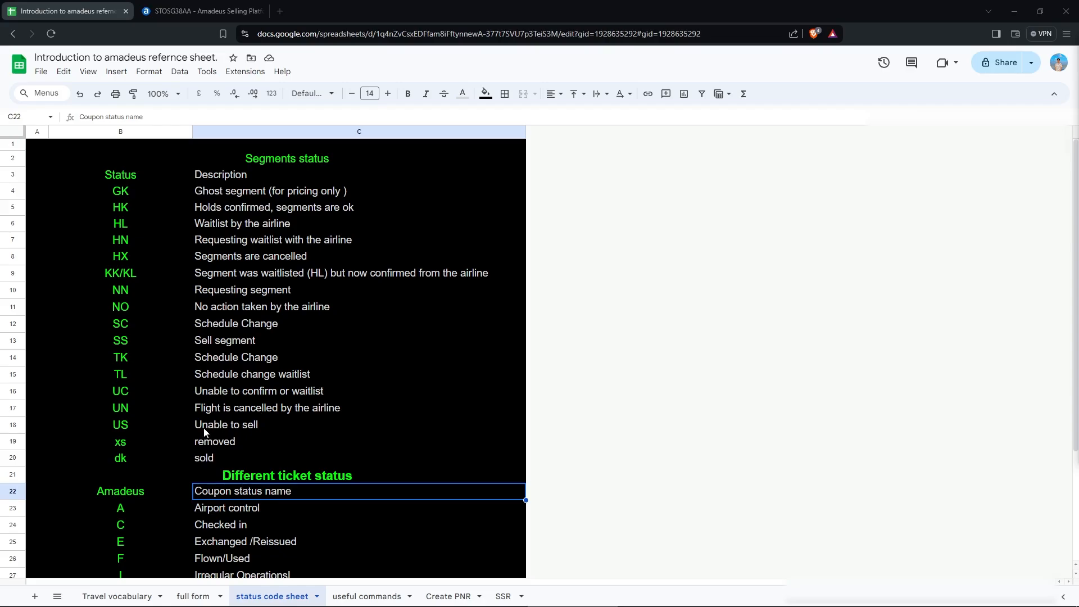
click(183, 6)
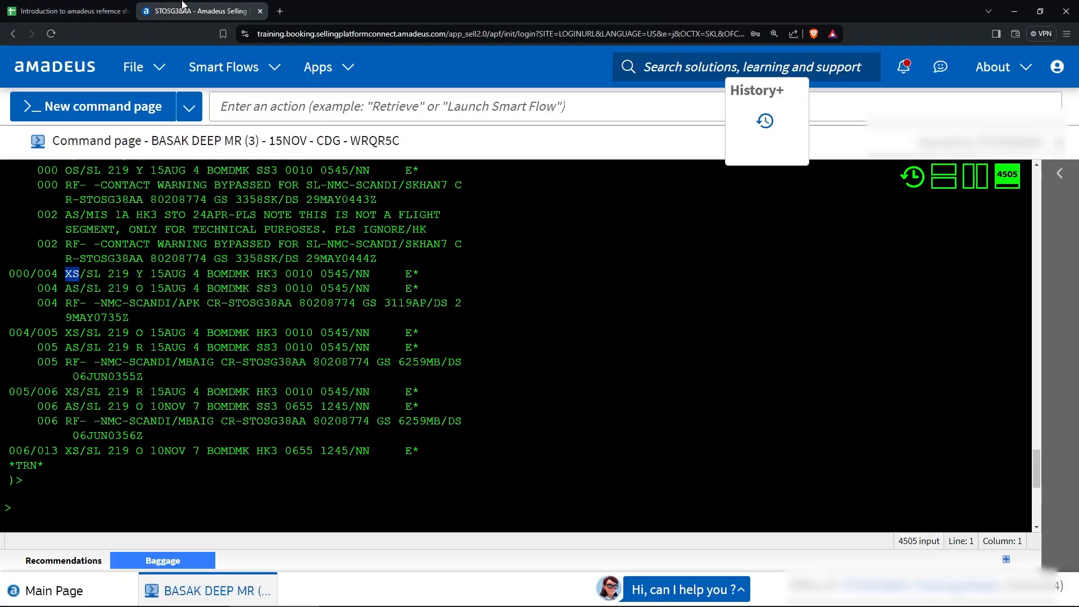
scroll(309, 456, up, 2)
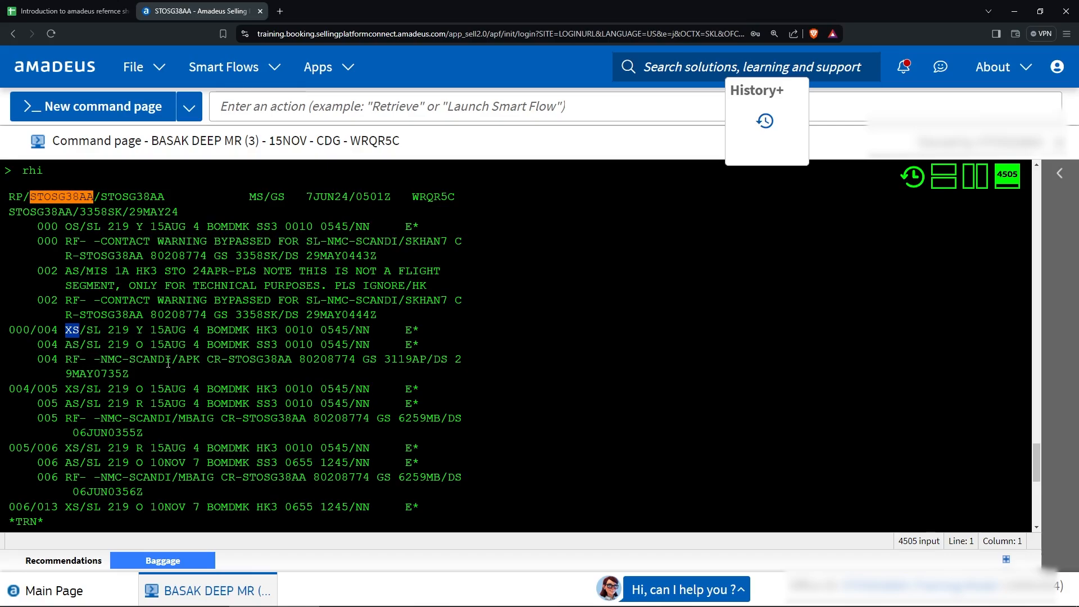
scroll(73, 281, down, 2)
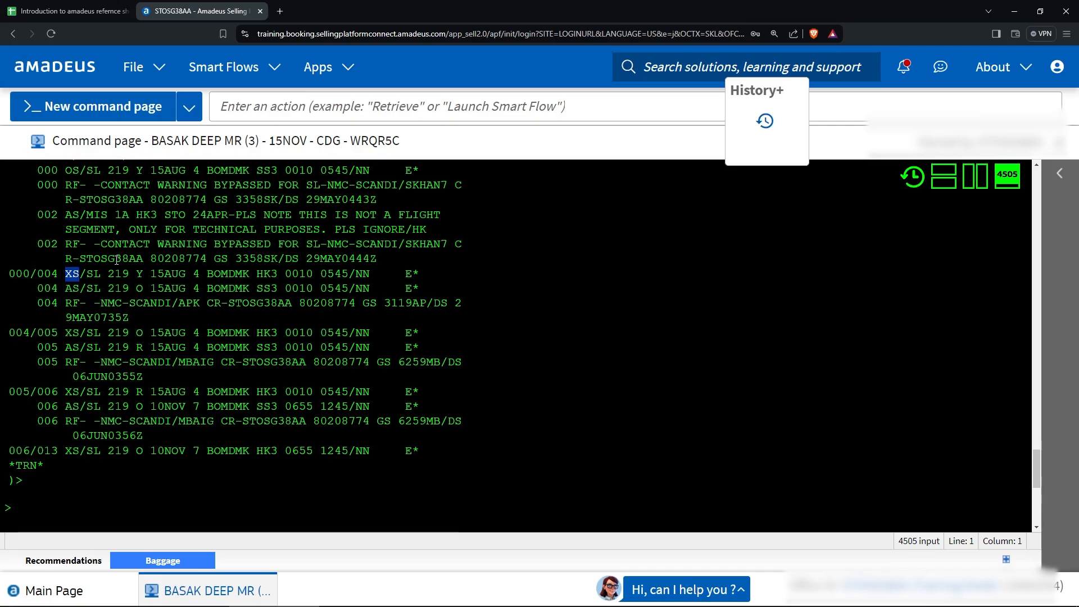
drag(108, 274, 213, 271)
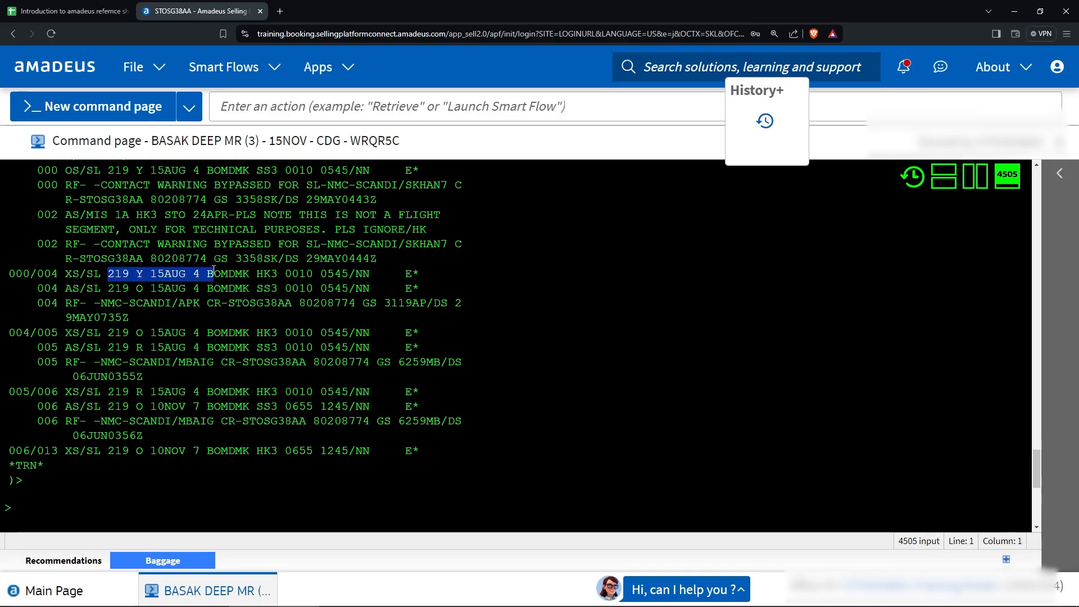
drag(108, 333, 279, 325)
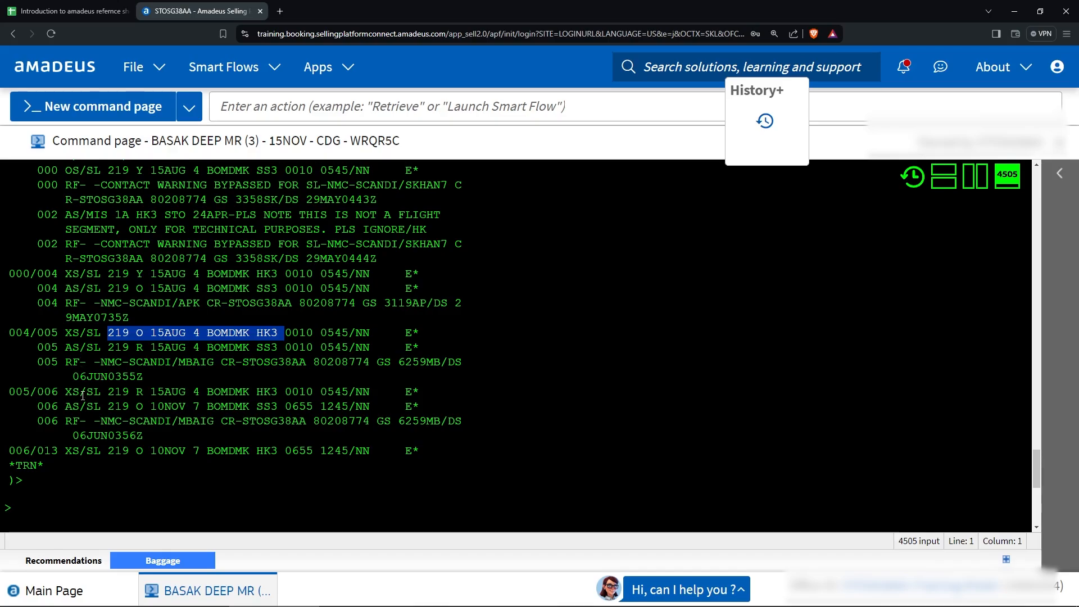
drag(65, 392, 192, 389)
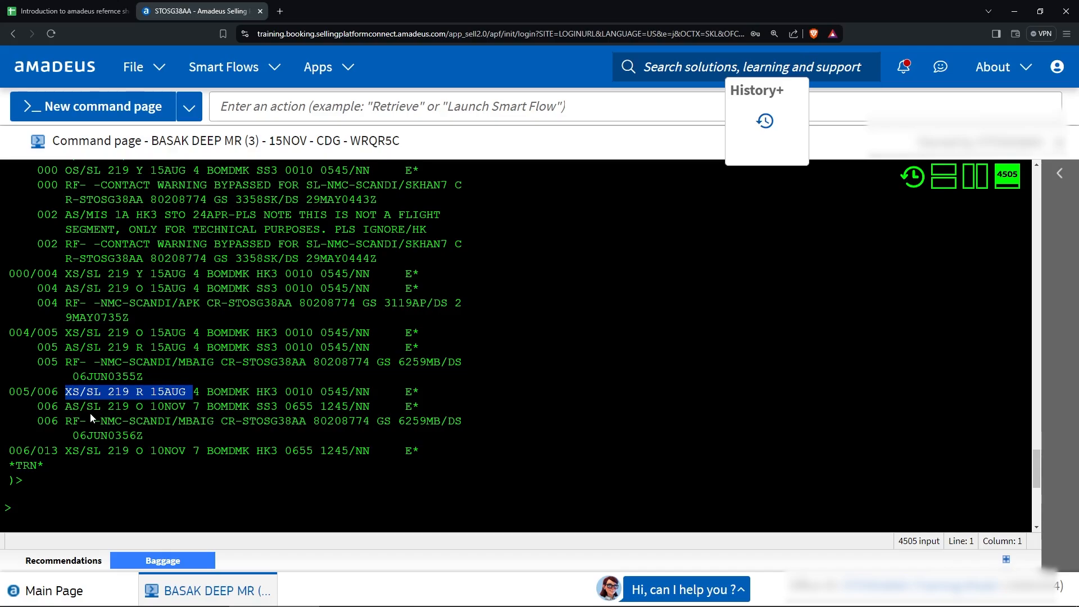
click(69, 489)
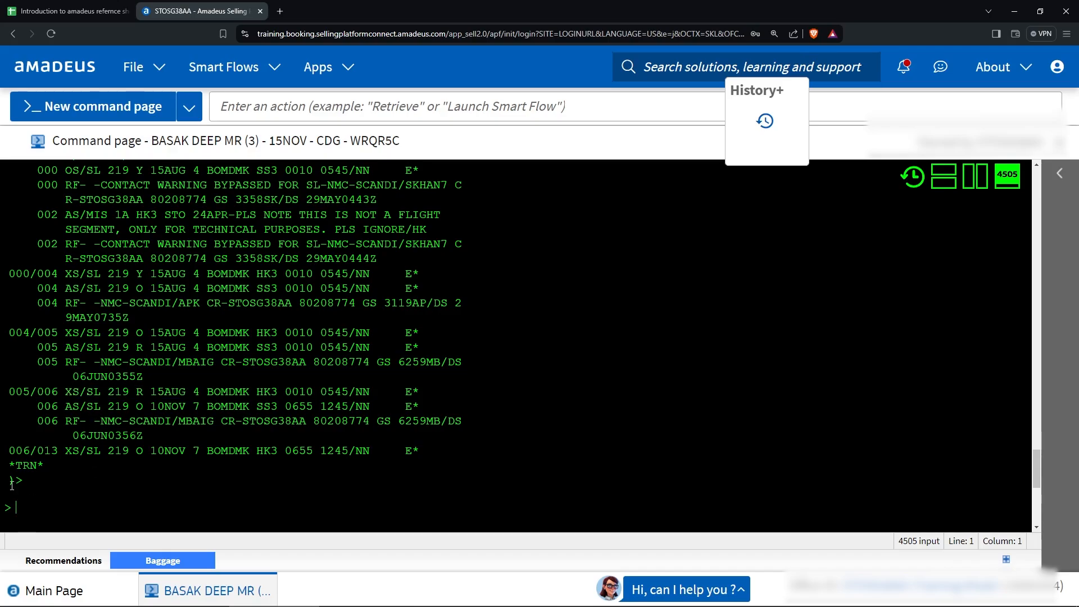
drag(8, 481, 16, 481)
click(37, 484)
scroll(74, 466, down, 1)
Page down the history with MD to review the AF 217 and 218 entries.
text(md)
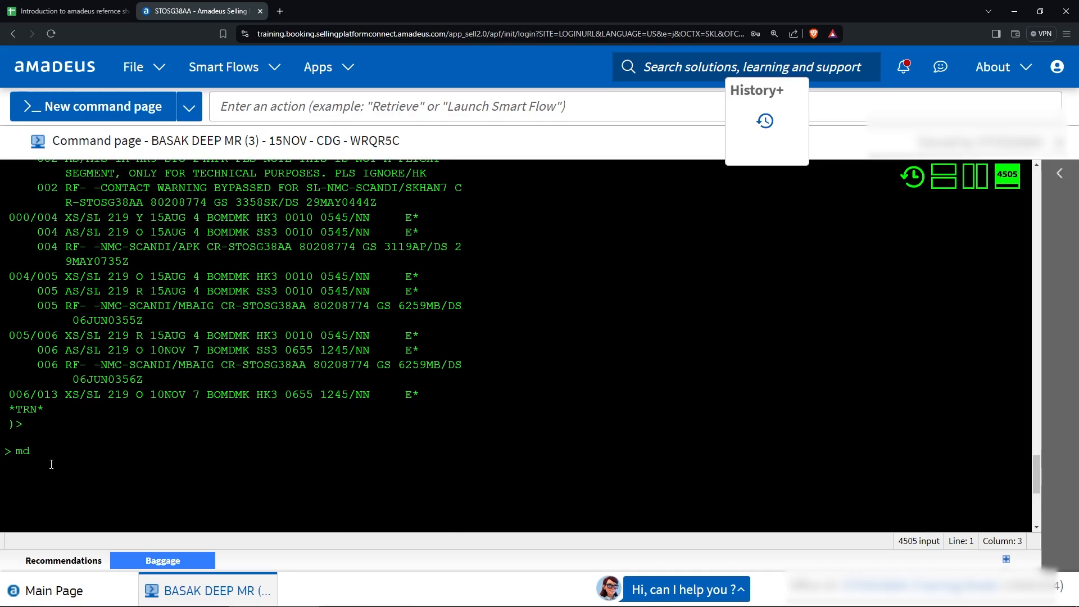
key(Return)
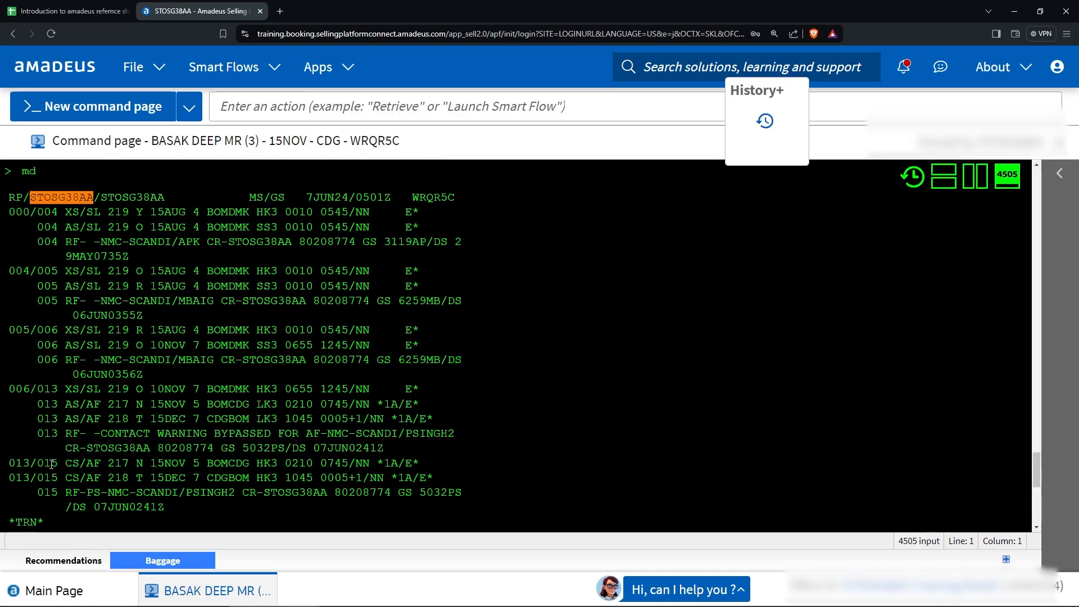
scroll(72, 421, down, 3)
scroll(72, 421, up, 3)
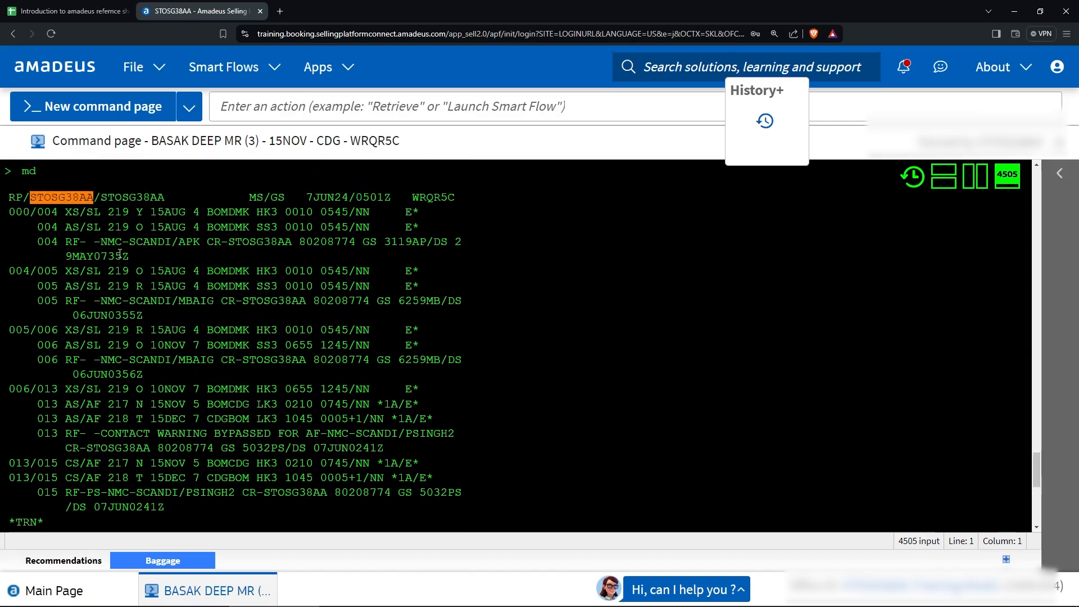
scroll(62, 382, down, 3)
scroll(62, 382, up, 1)
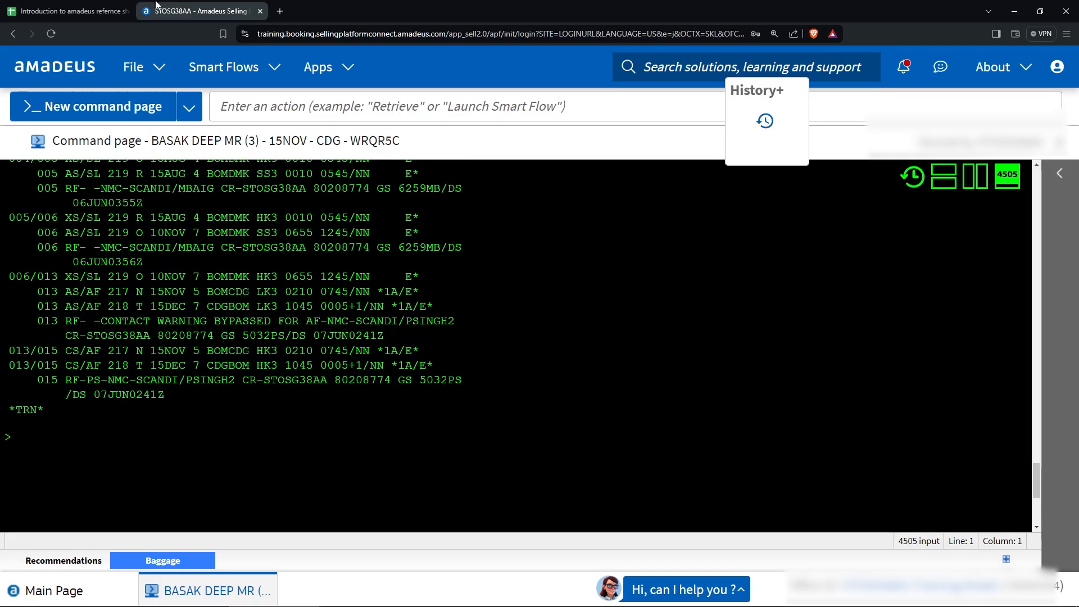
click(78, 10)
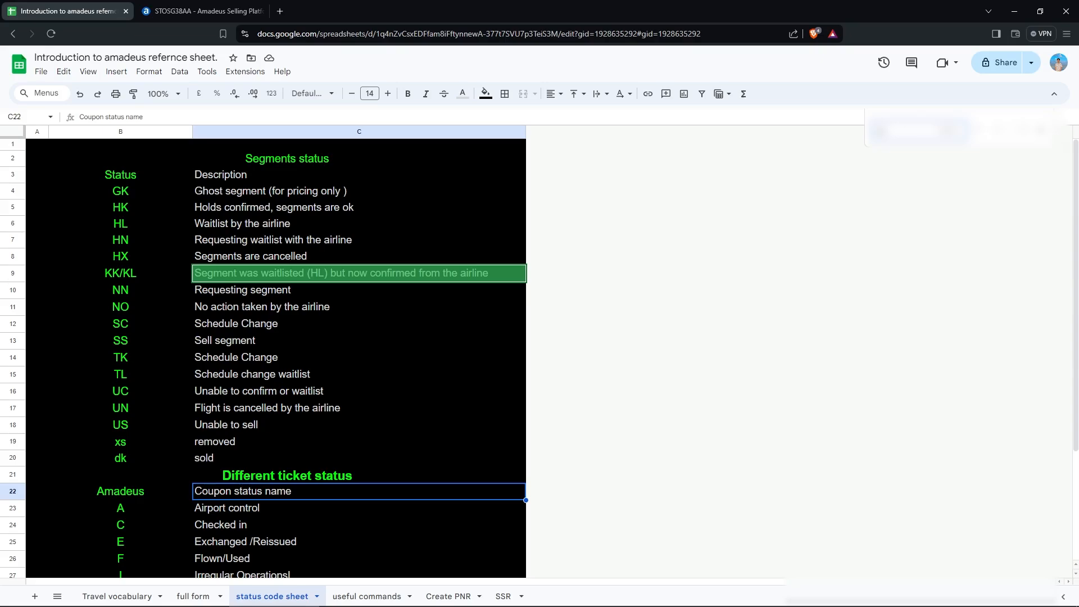
key(ctrl+Tab)
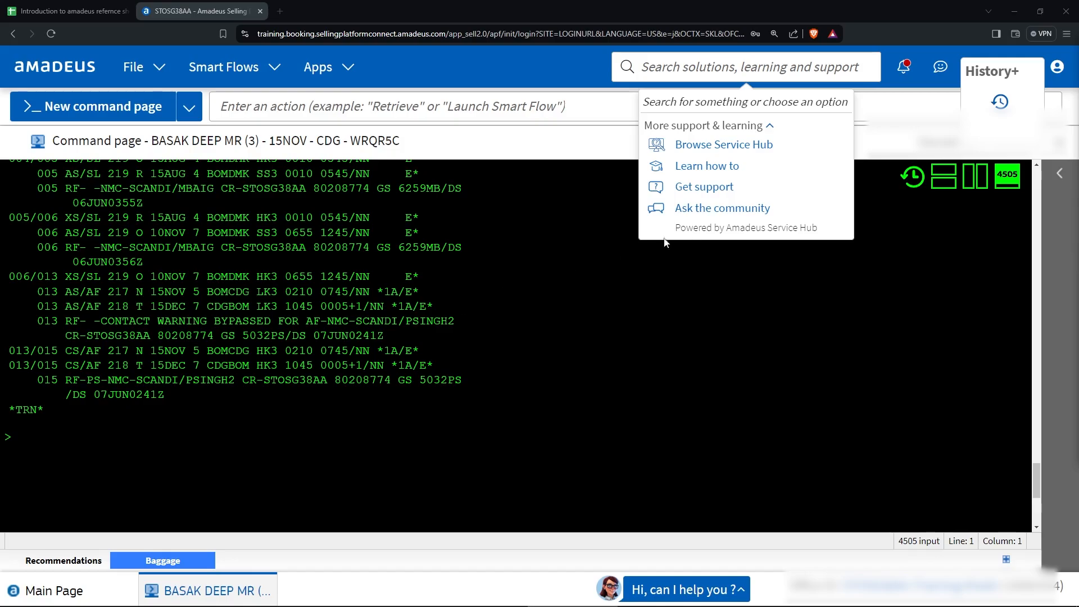
click(202, 494)
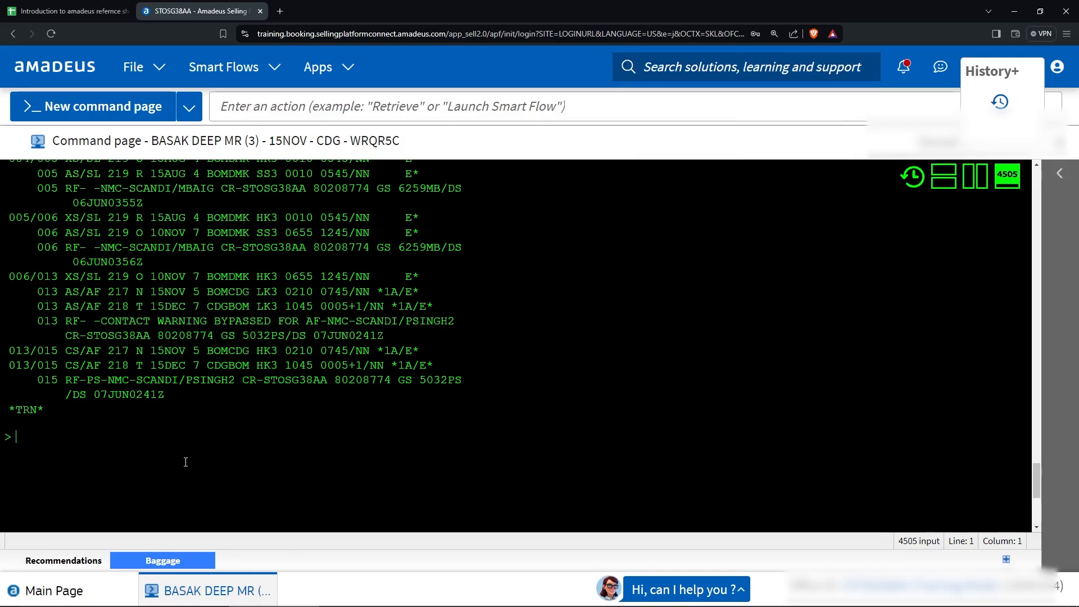
Search Google for 'amedus help' in a new tab and open the Amadeus Service Hub site.
click(280, 11)
text(amedys)
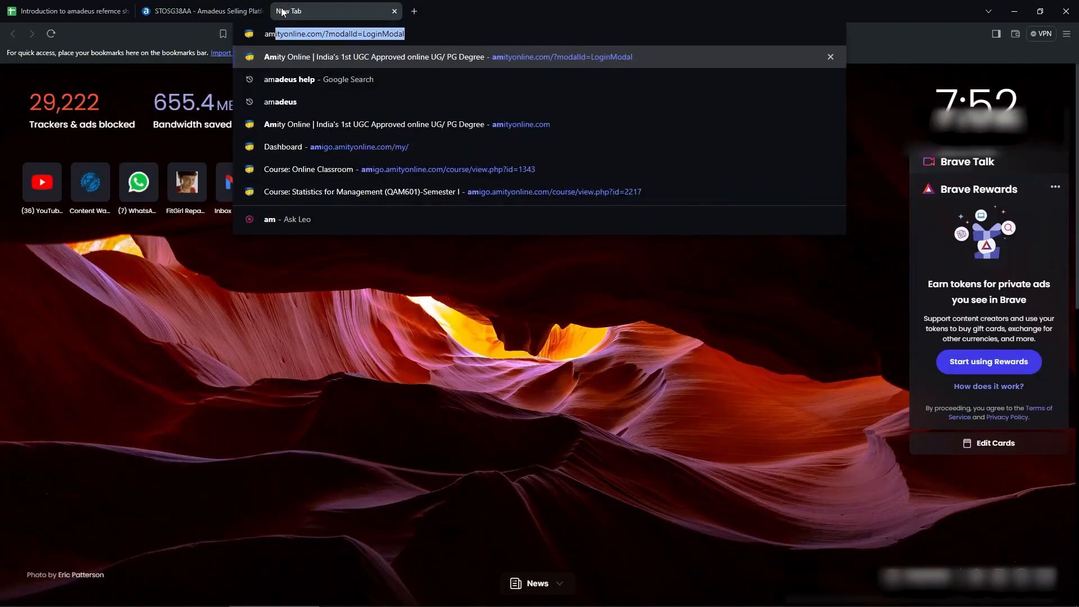
key(BackSpace)
key(BackSpace)
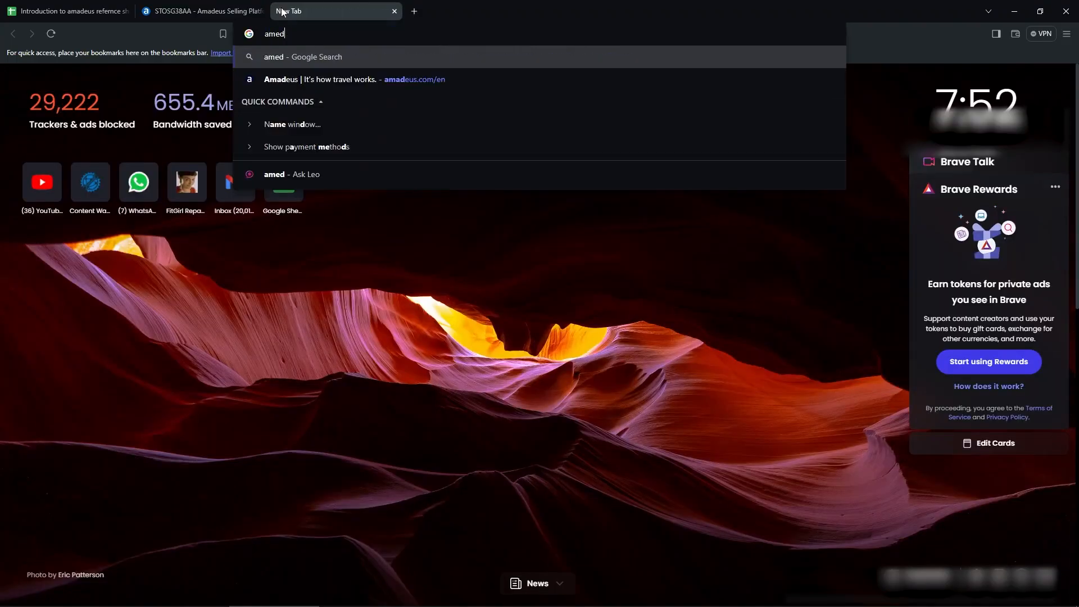
text(us)
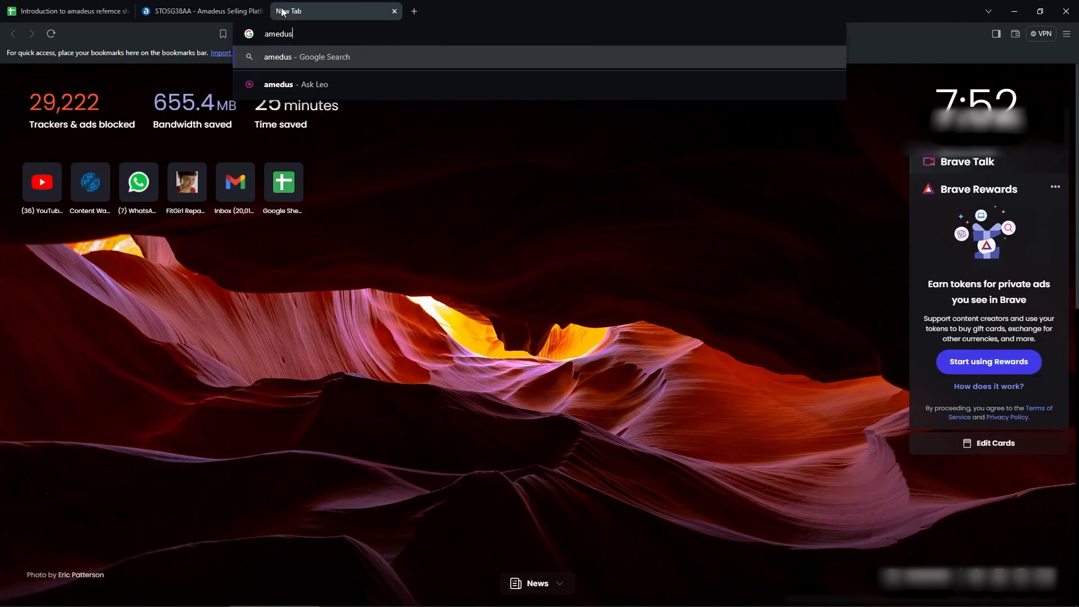
text( help)
key(Return)
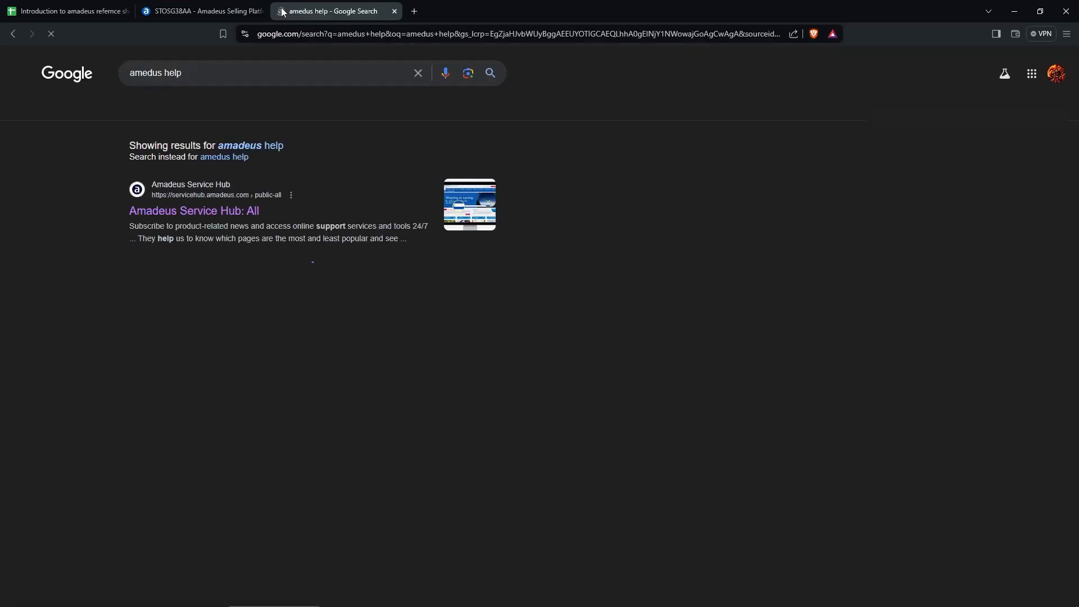
click(205, 218)
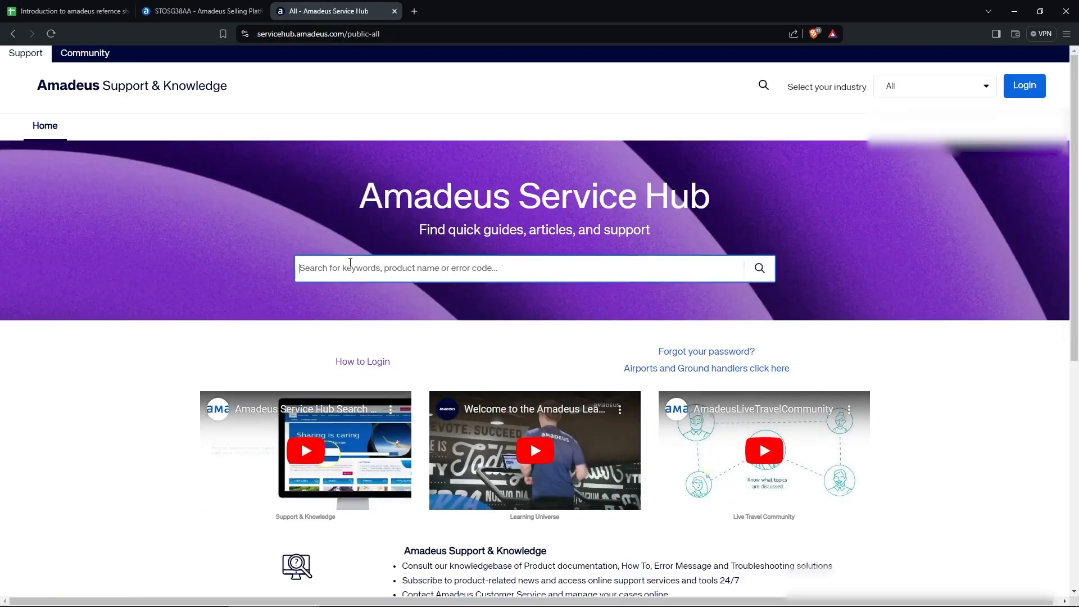
Search Service Hub for 'PNR history codes (Cryptic)' and open that article's example history.
text(PNR history codes (Cryptic))
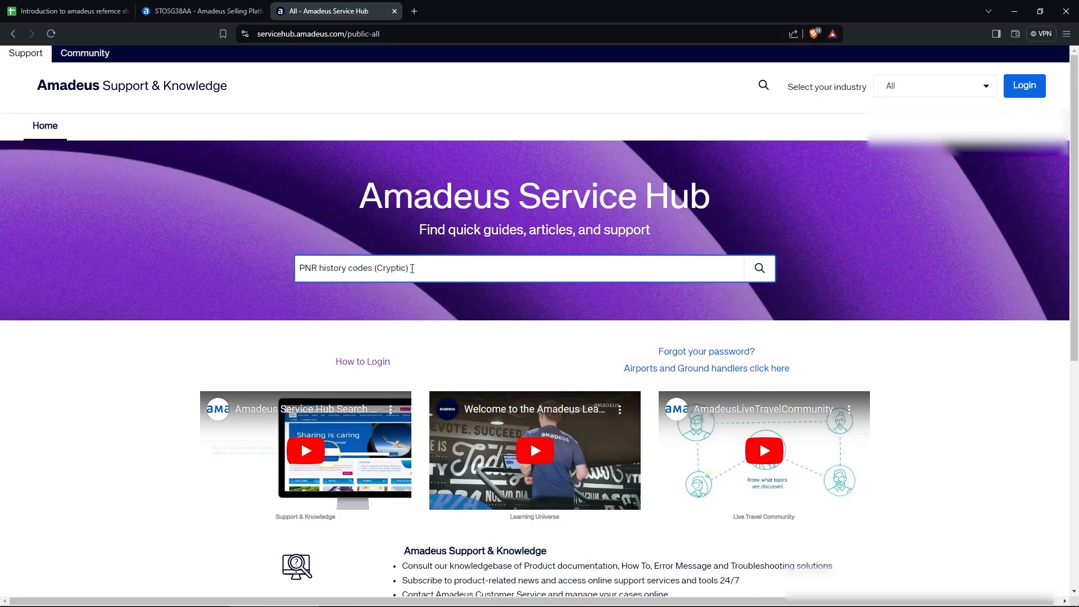
key(Return)
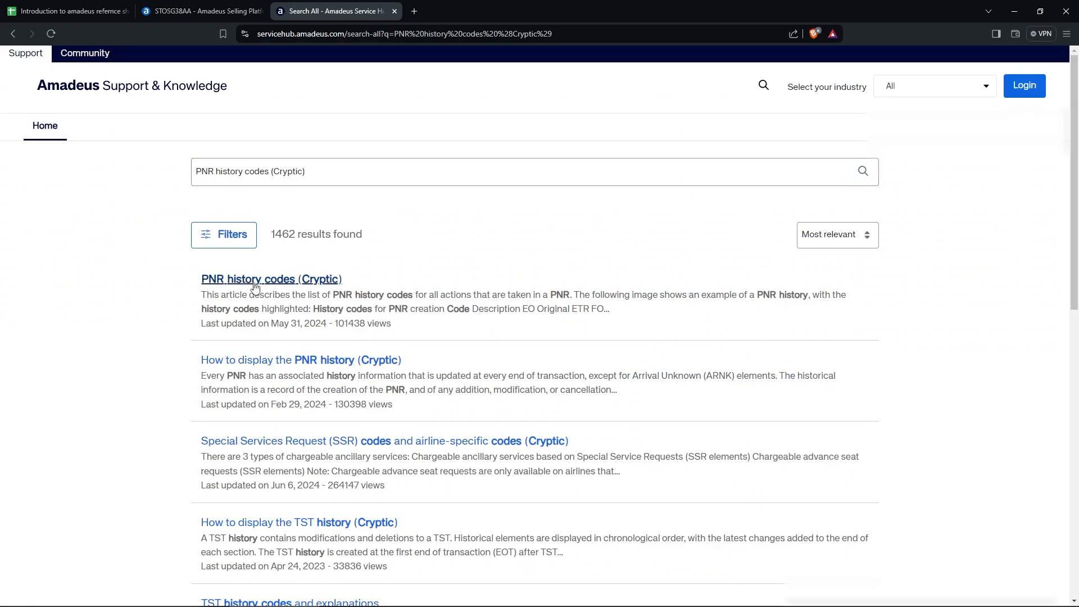
click(259, 283)
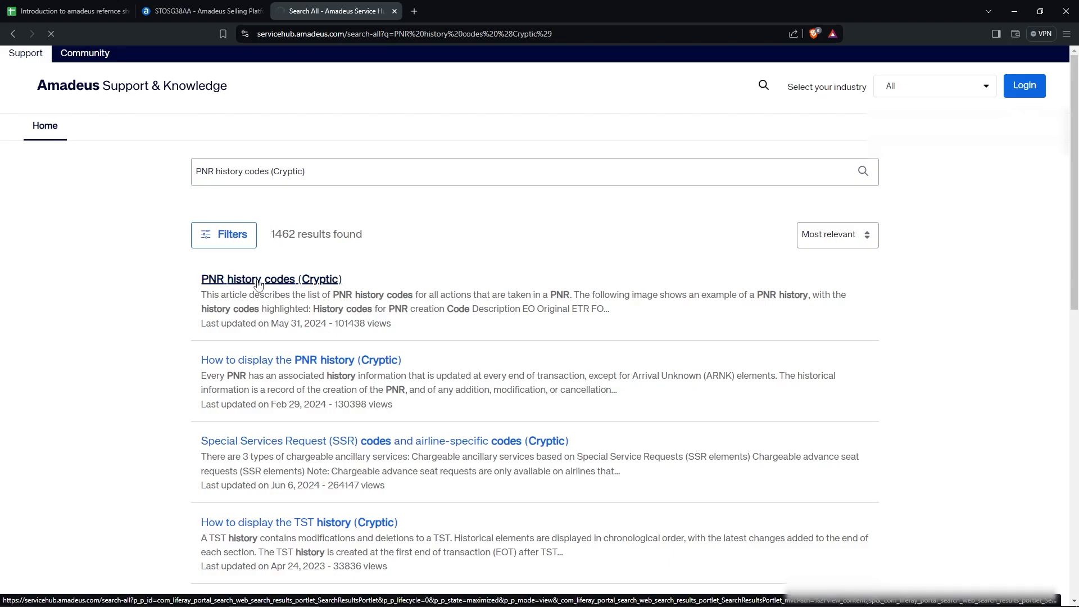
scroll(266, 311, down, 5)
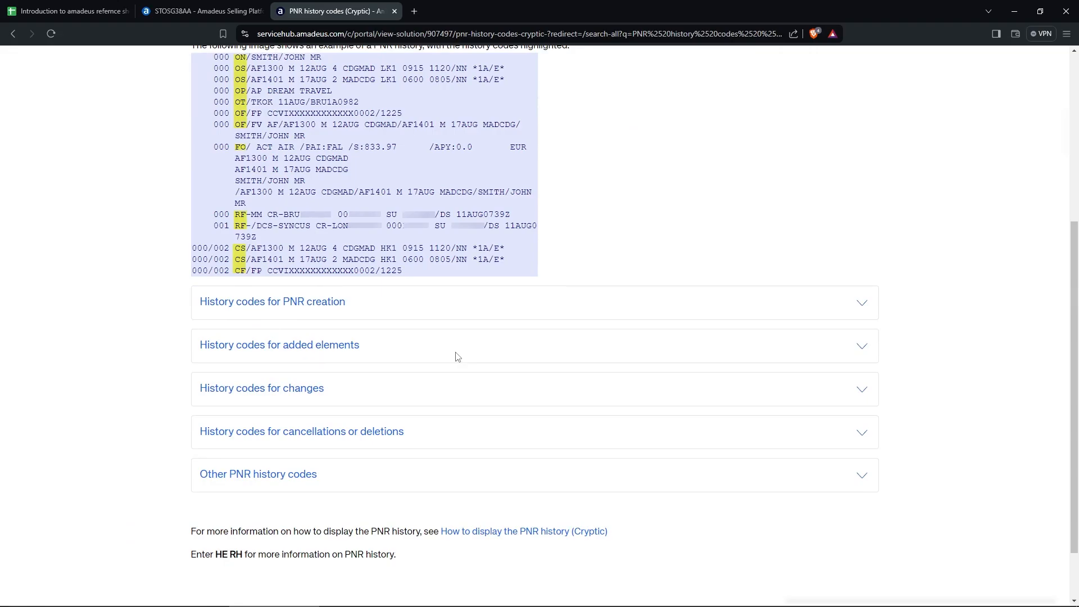
Expand the history codes for added elements and read the AS code's description.
click(857, 347)
scroll(731, 348, down, 3)
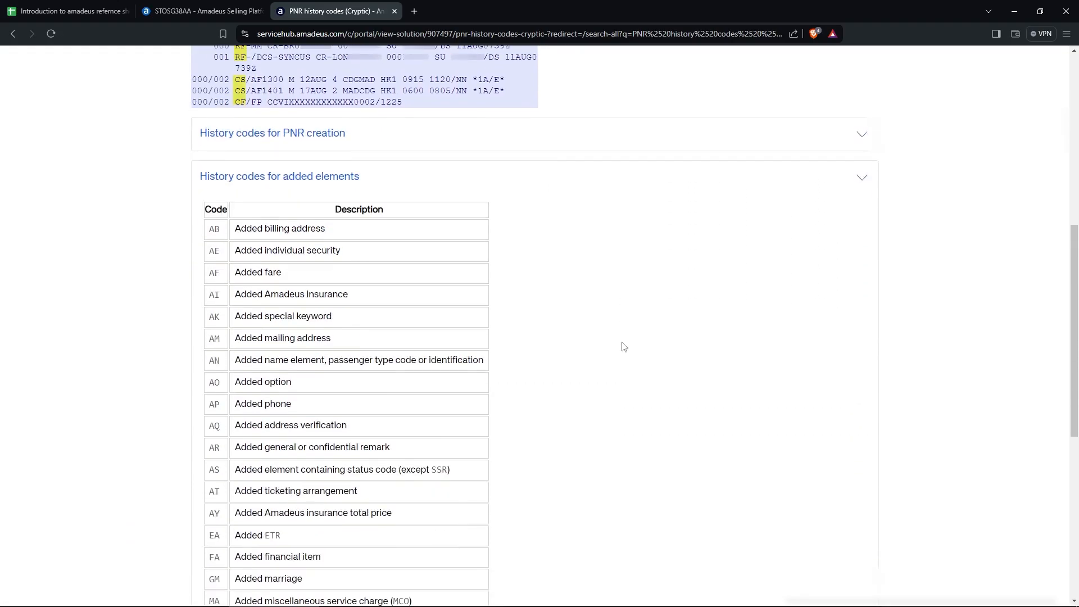
scroll(353, 300, down, 1)
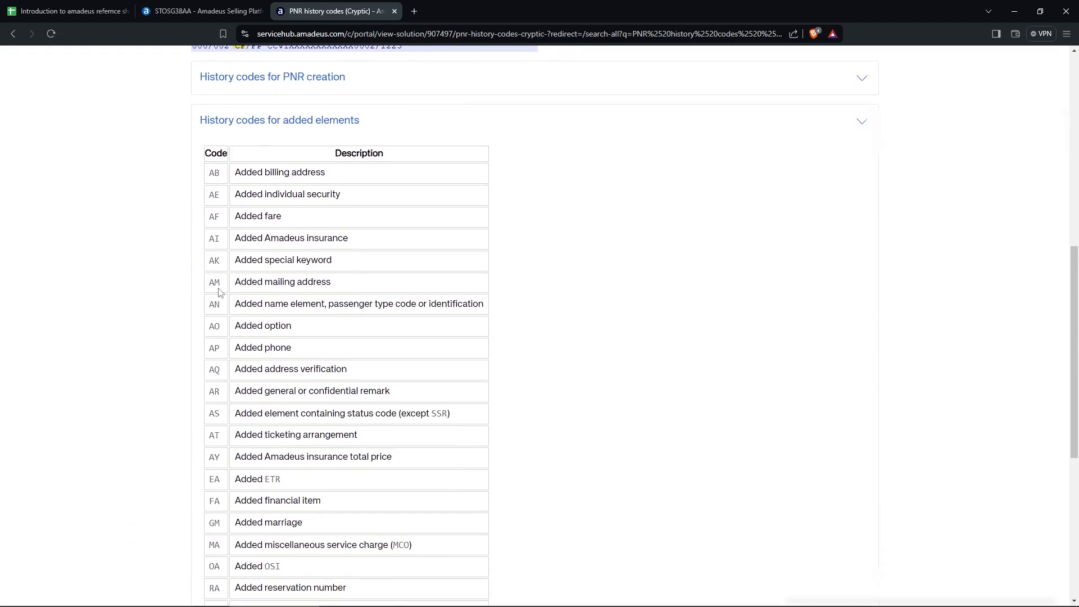
double_click(248, 413)
drag(274, 412, 459, 421)
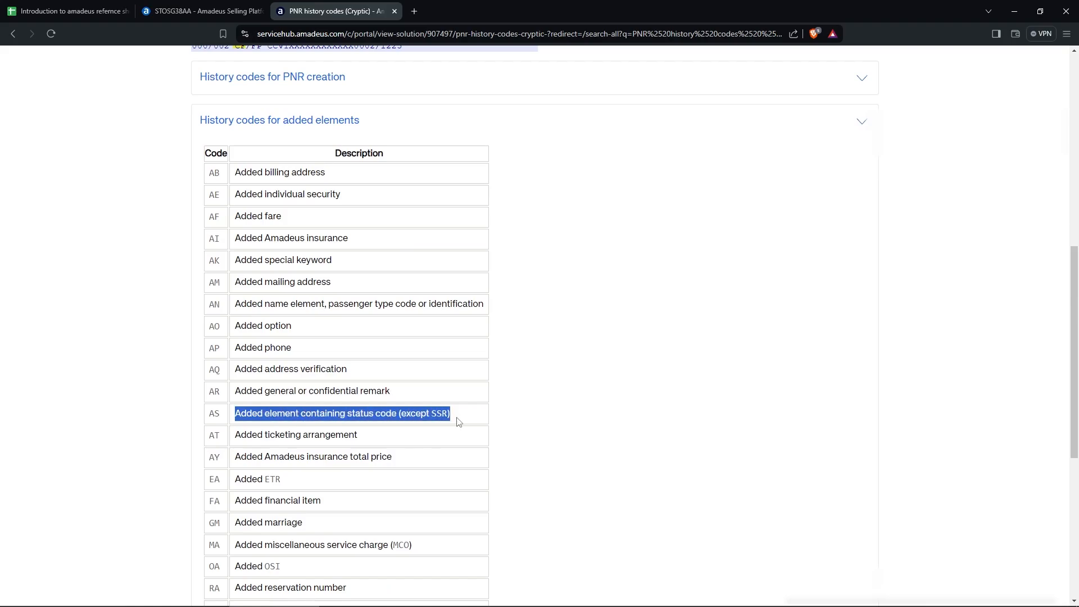
scroll(458, 422, down, 1)
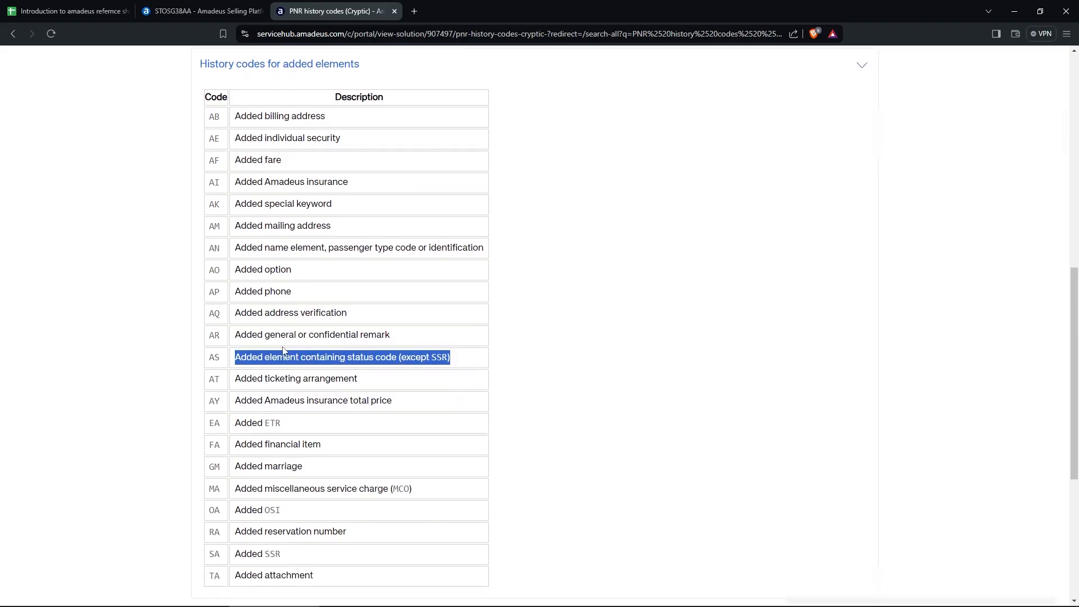
scroll(283, 351, down, 1)
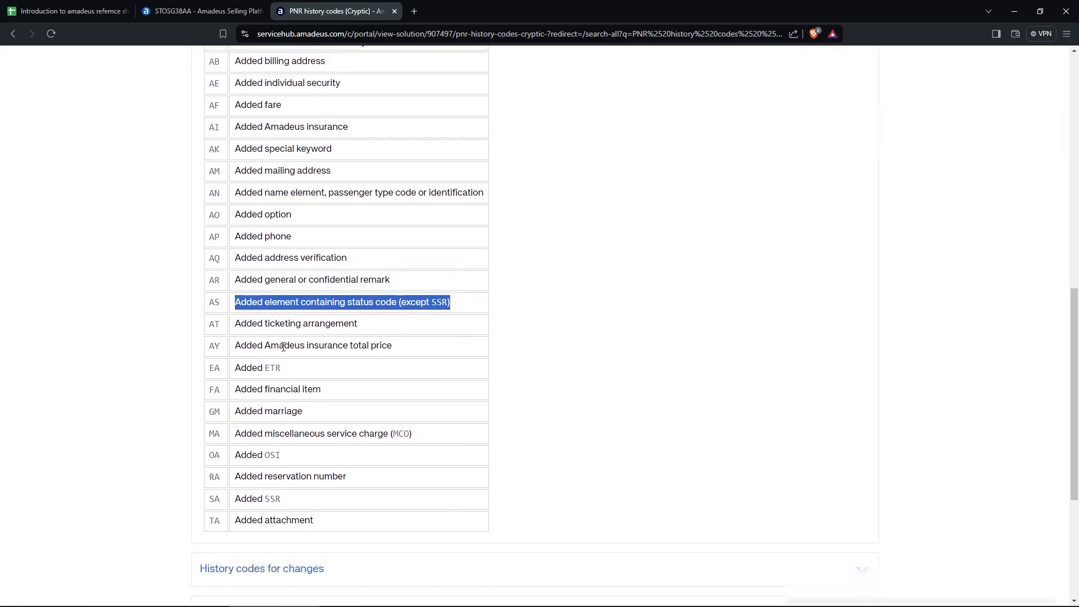
scroll(283, 351, up, 3)
scroll(282, 351, down, 4)
scroll(284, 408, down, 2)
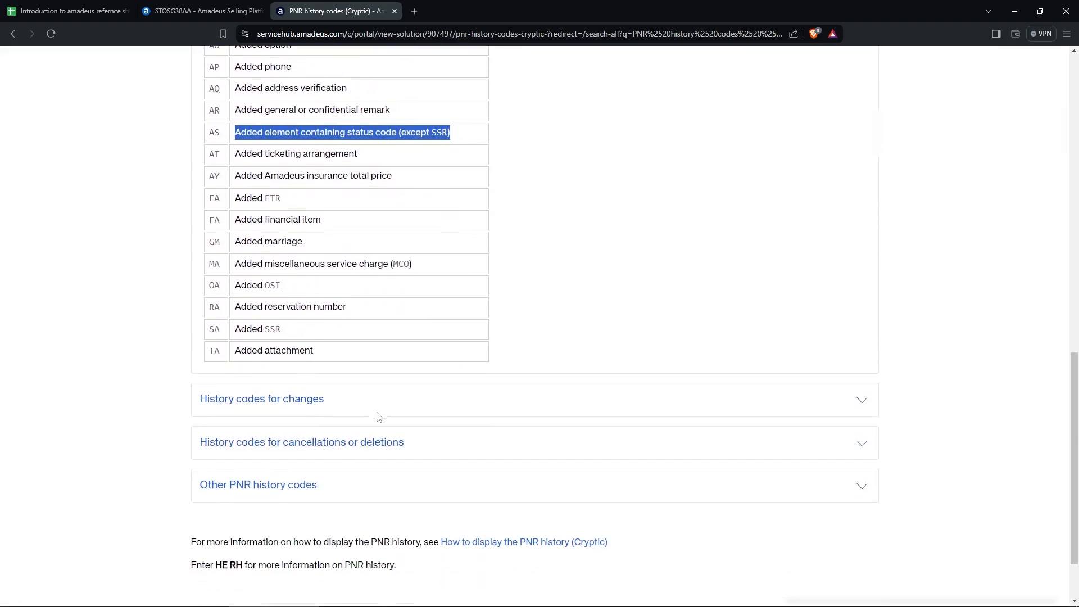
click(375, 419)
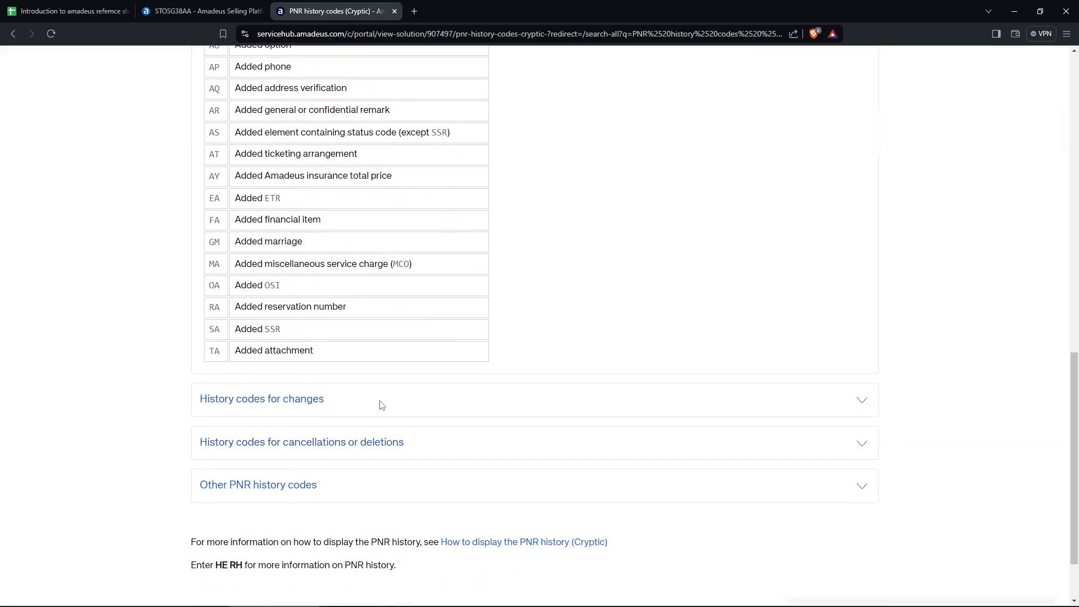
click(862, 406)
scroll(819, 402, down, 3)
scroll(211, 292, down, 1)
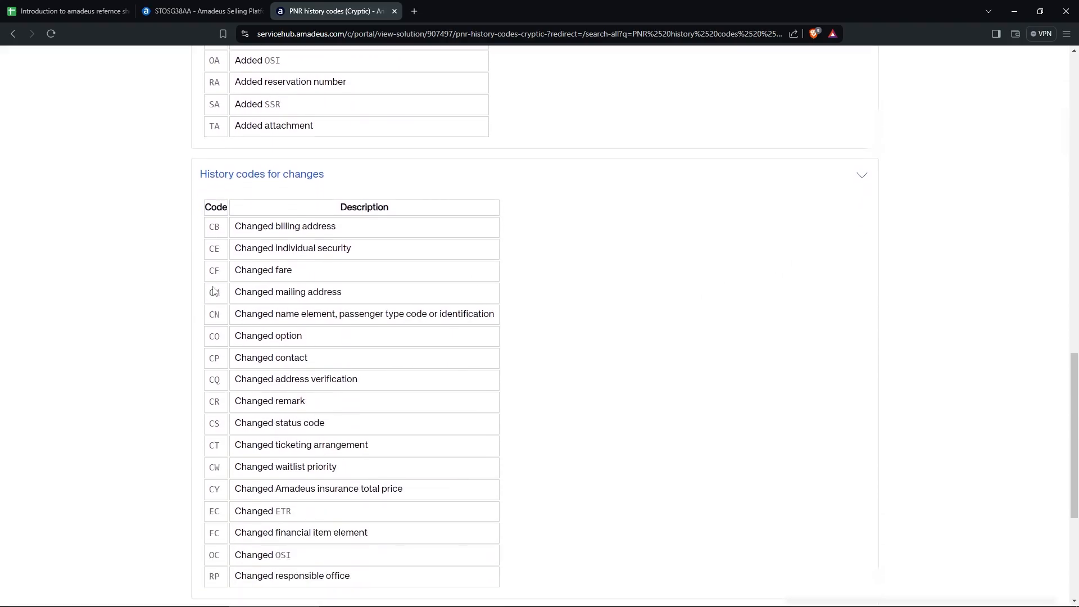
scroll(214, 291, down, 2)
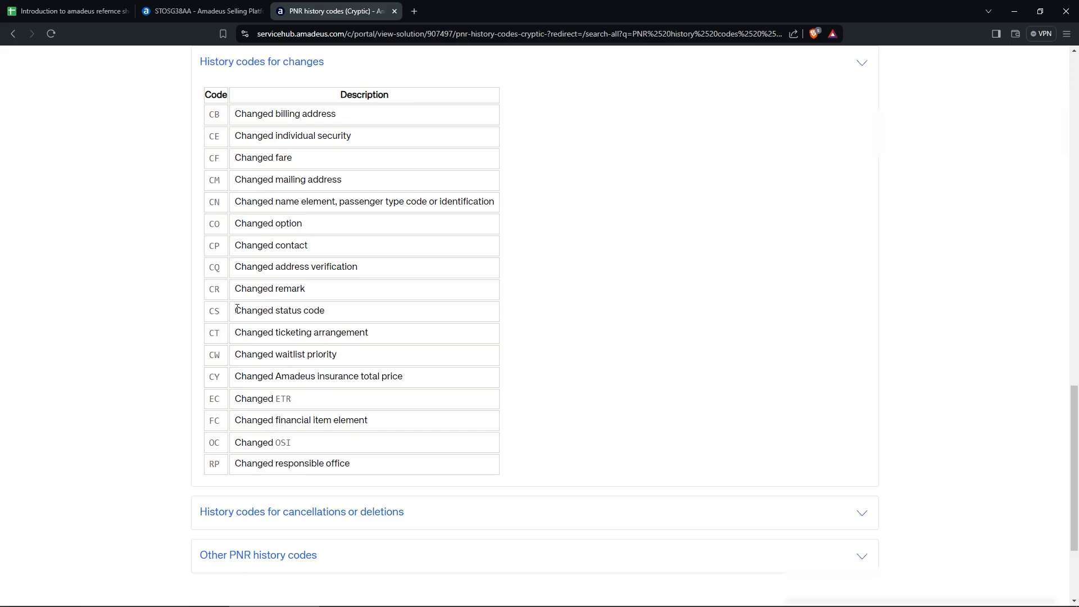
drag(232, 311, 333, 312)
key(ctrl+shift+Tab)
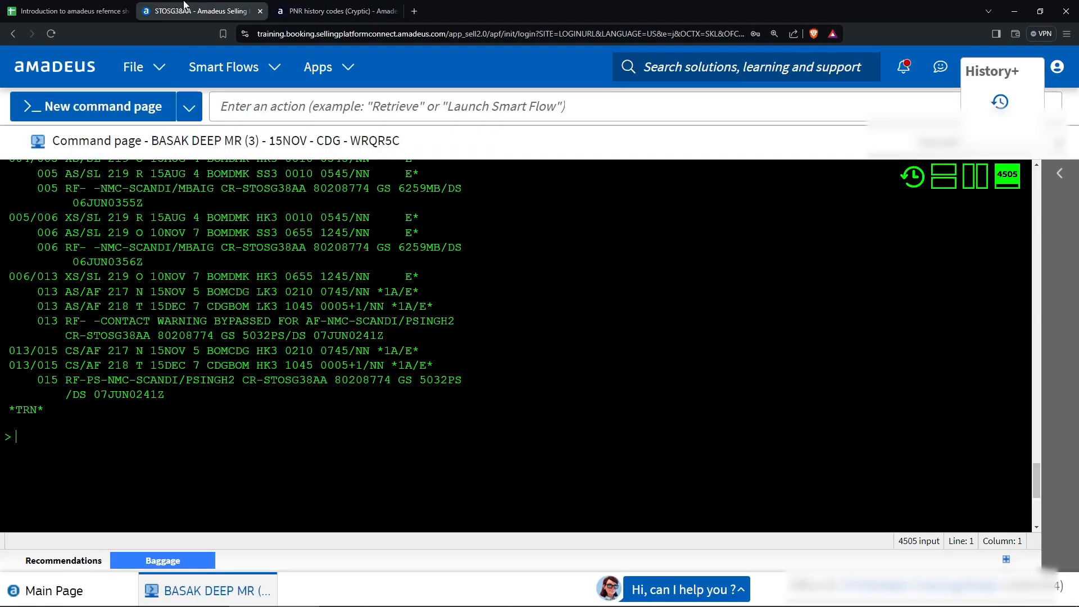
key(ctrl+Tab)
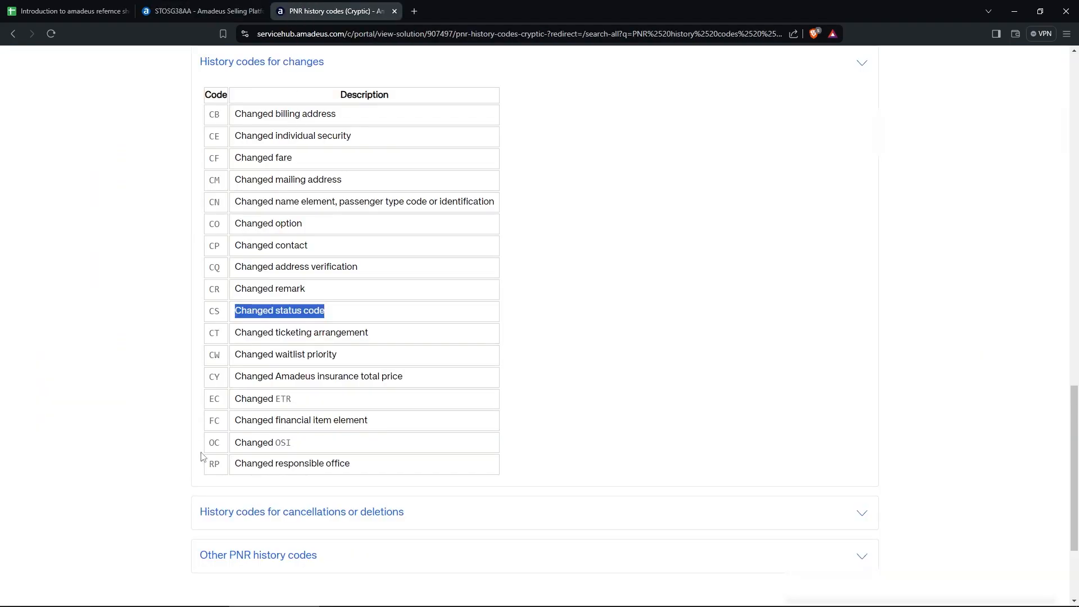
scroll(329, 452, up, 15)
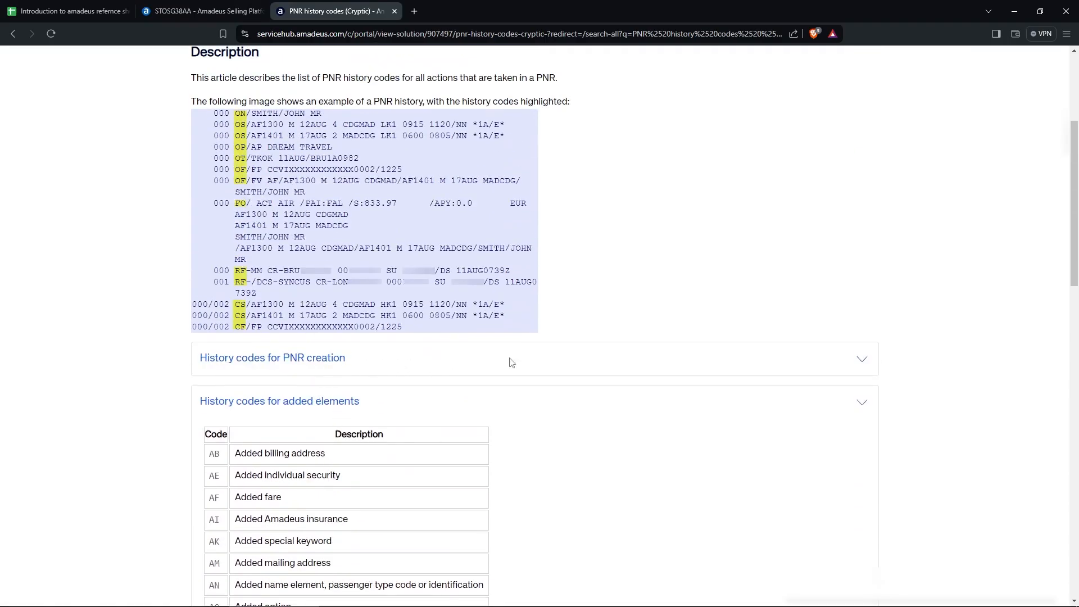
Expand and review the history codes for PNR creation.
click(864, 363)
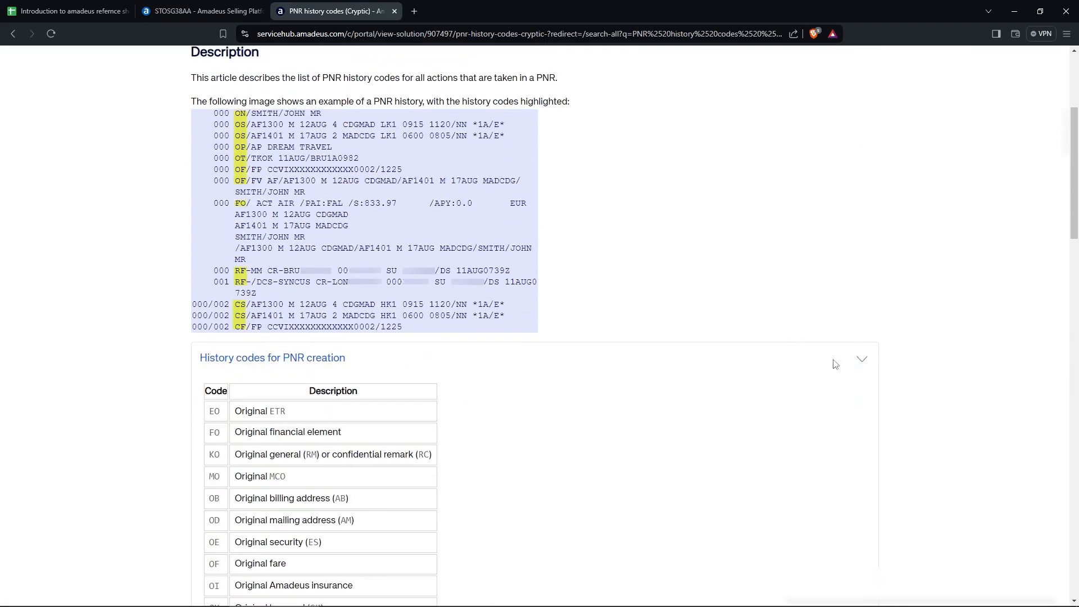
scroll(834, 362, down, 3)
scroll(200, 242, up, 4)
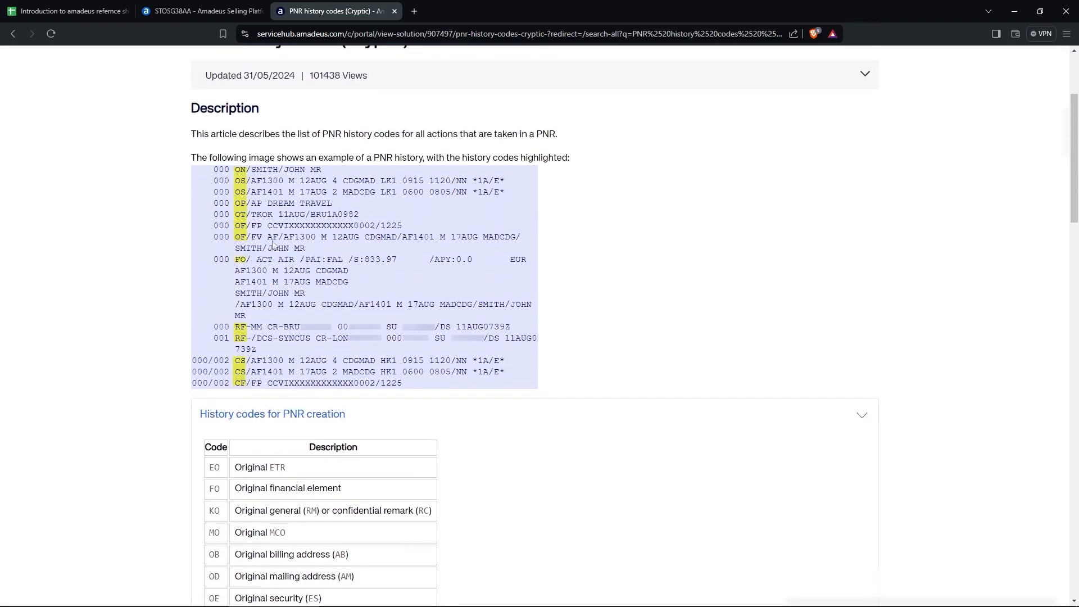
scroll(196, 286, down, 4)
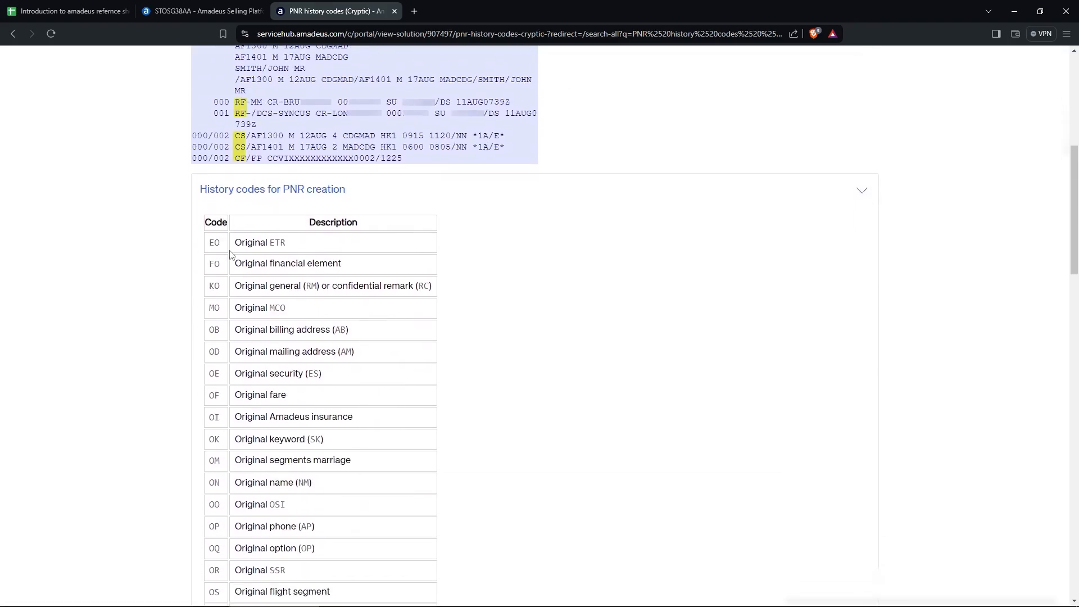
scroll(278, 252, down, 1)
scroll(220, 262, down, 15)
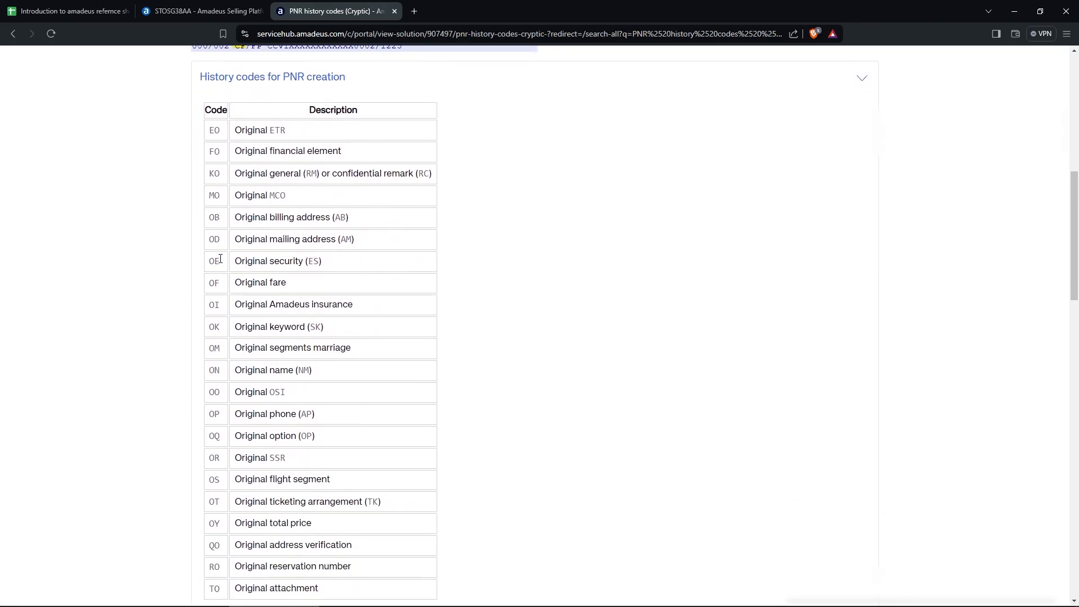
scroll(260, 288, down, 7)
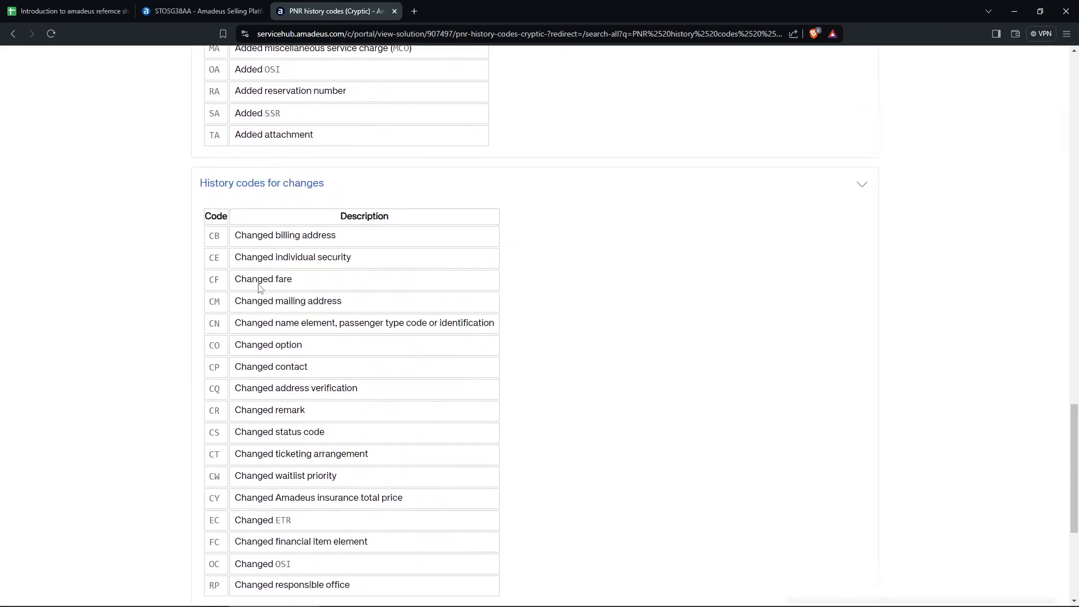
Review the cancellation and deletion codes, then go back to the search results.
click(862, 361)
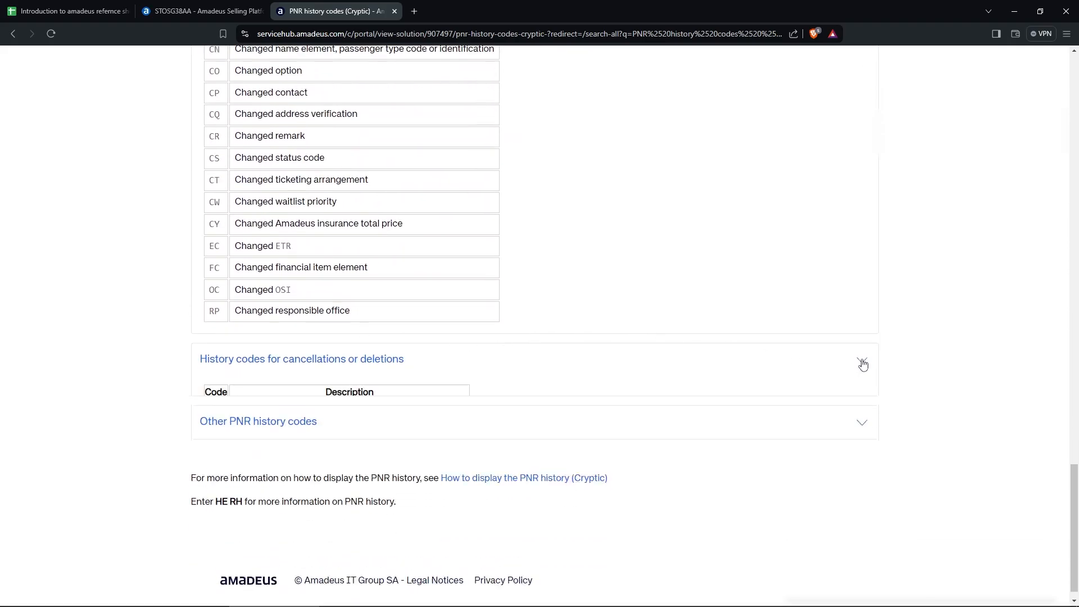
scroll(751, 377, down, 2)
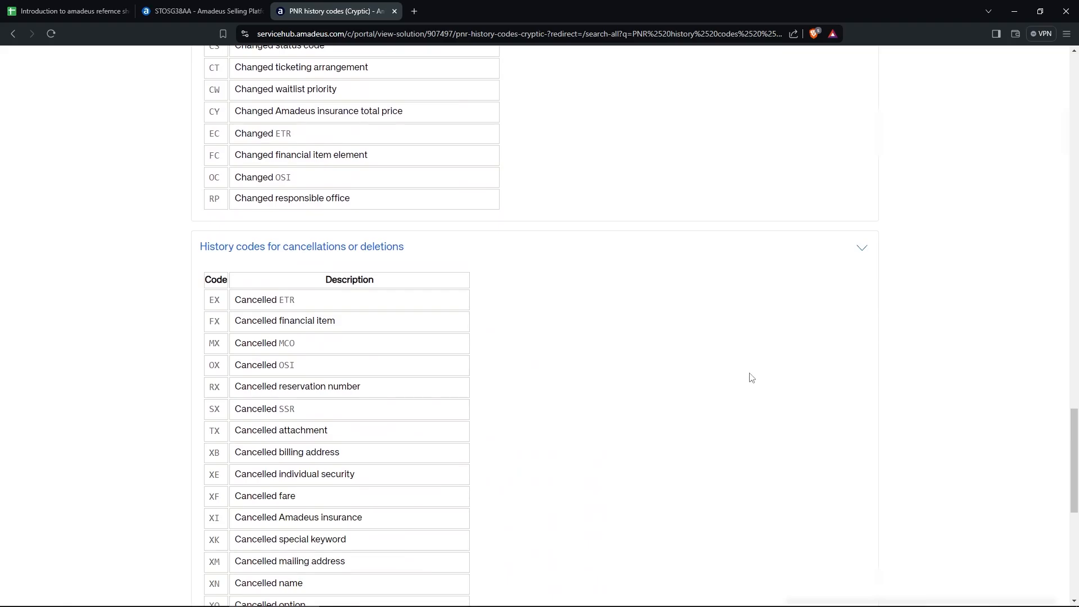
scroll(728, 373, up, 20)
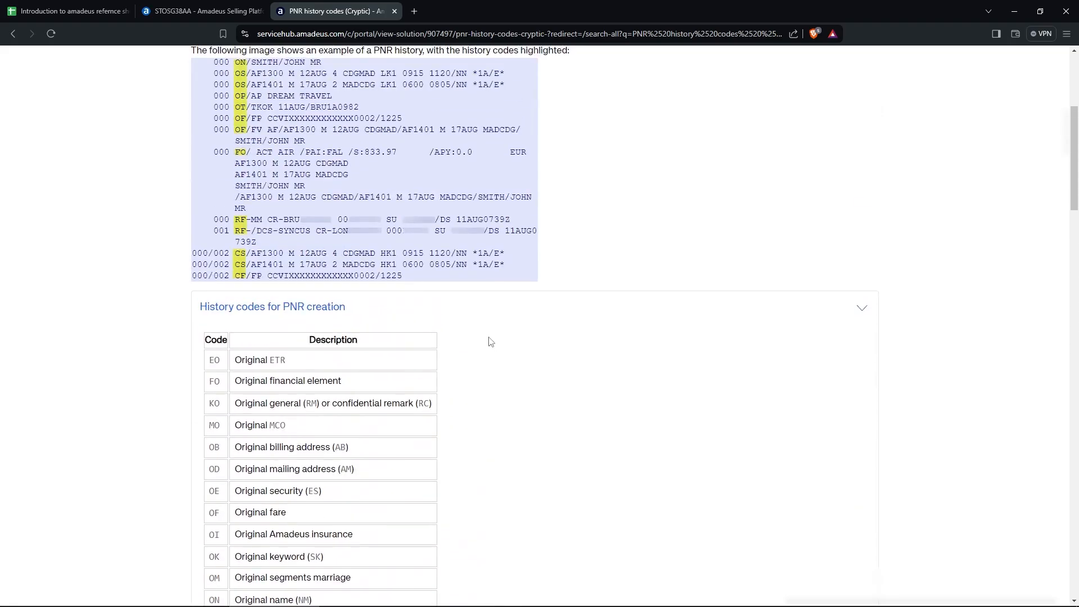
scroll(490, 341, up, 5)
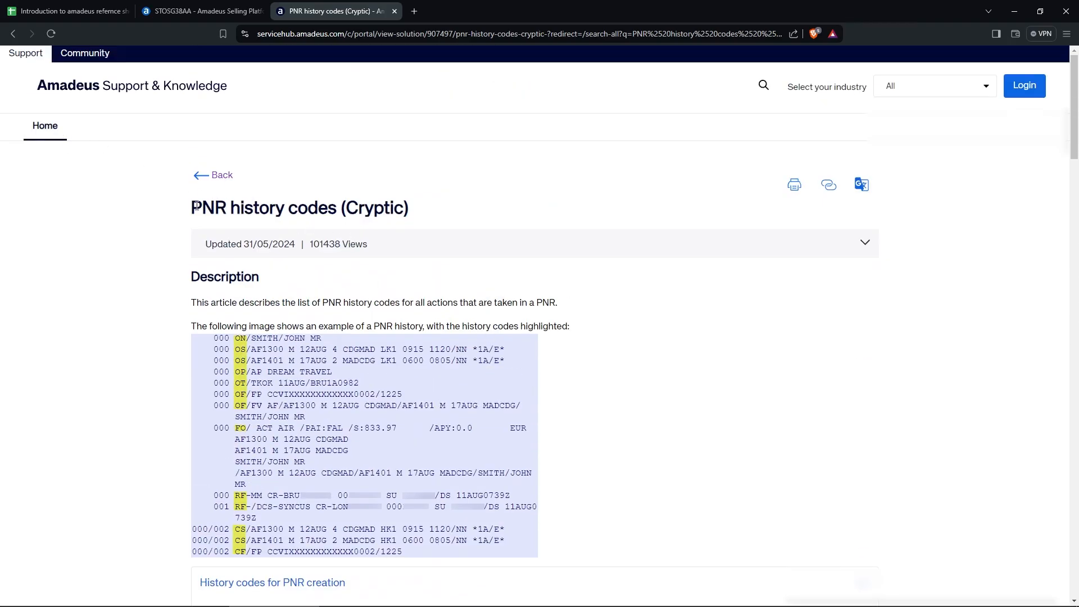
click(219, 176)
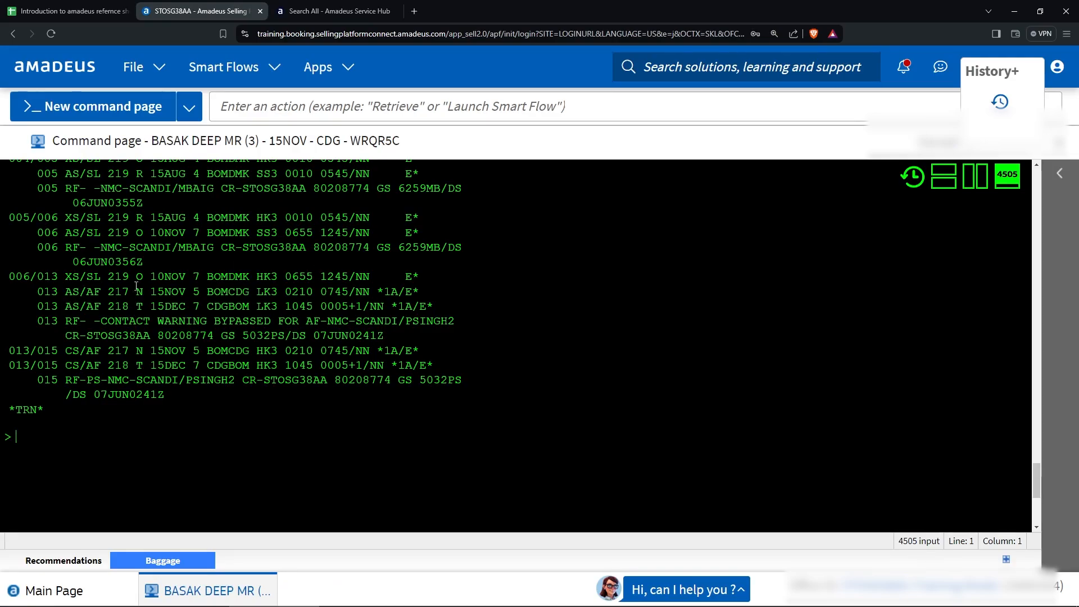
click(66, 11)
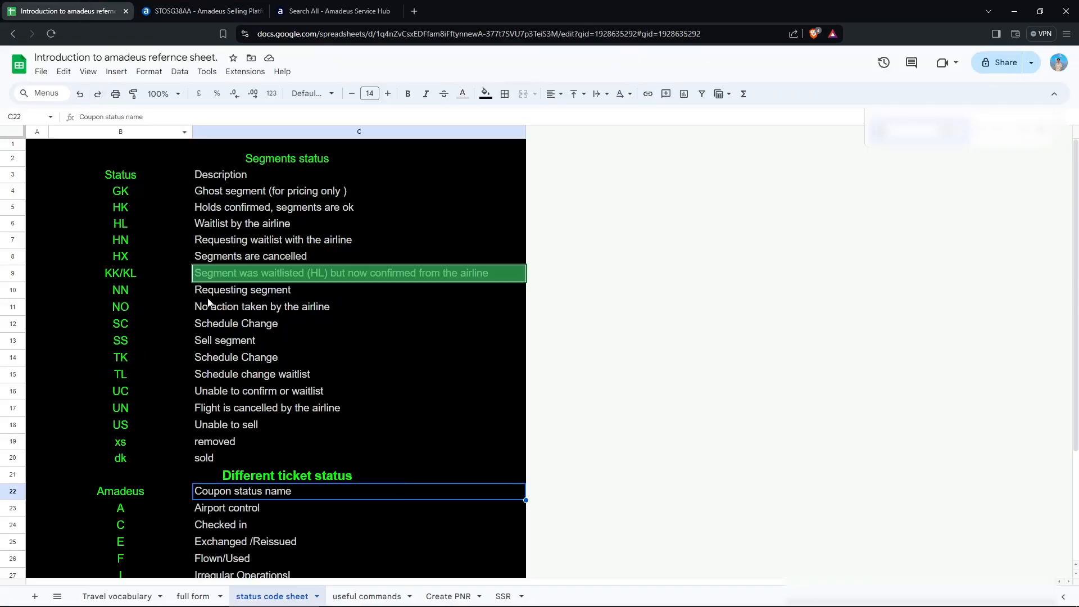
click(197, 10)
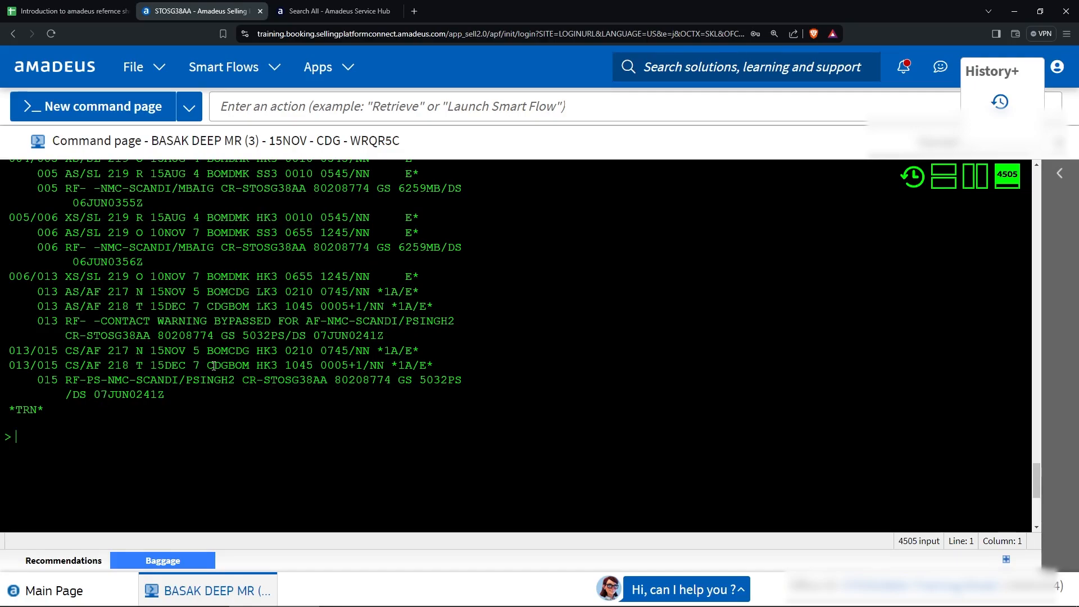
click(67, 11)
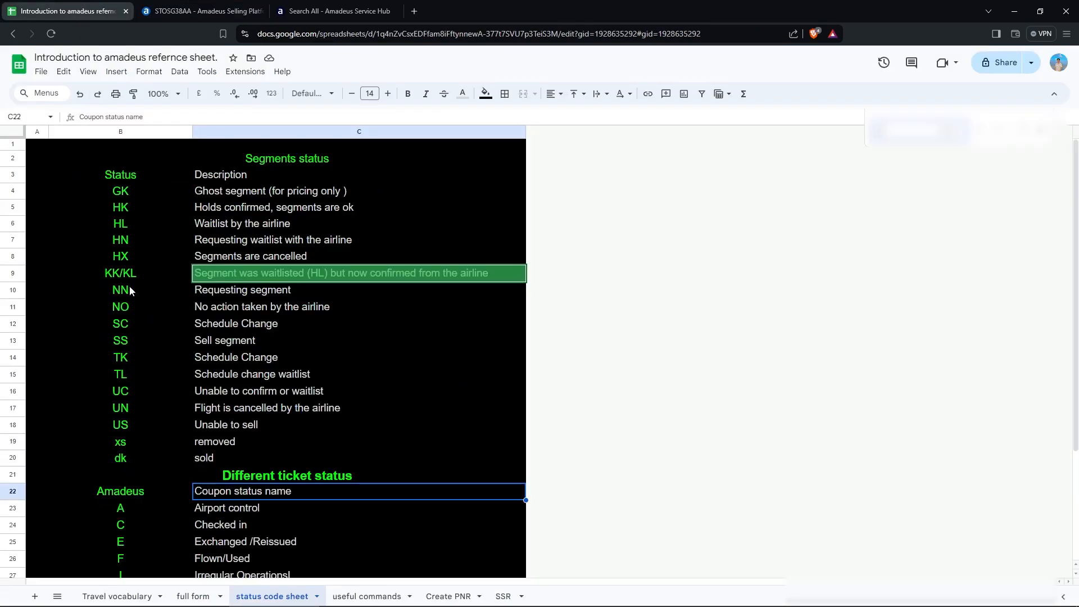
scroll(130, 287, down, 1)
scroll(148, 411, down, 2)
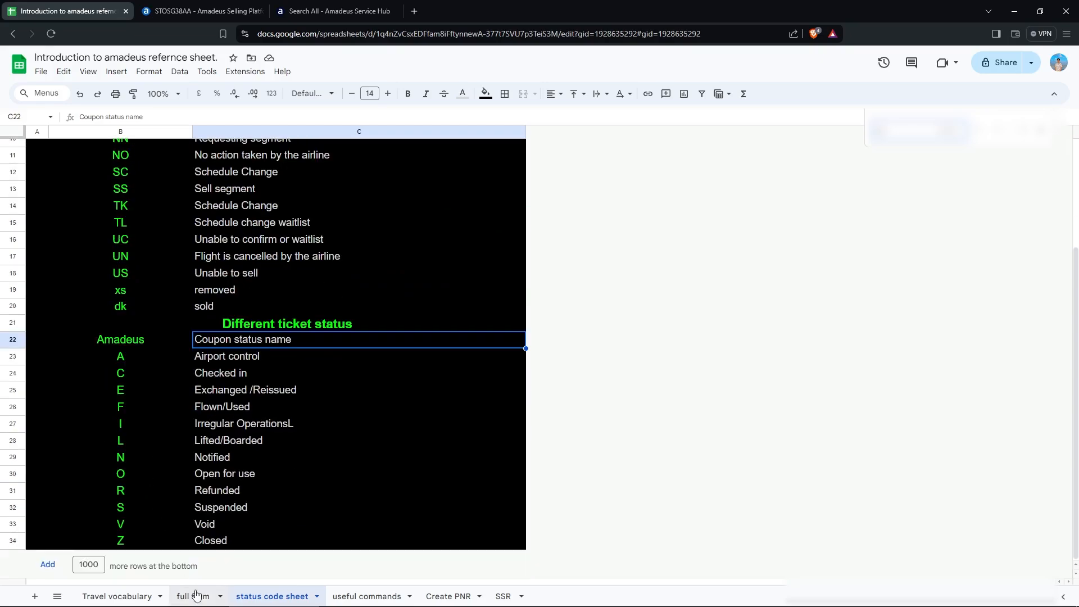
scroll(190, 521, up, 3)
click(335, 12)
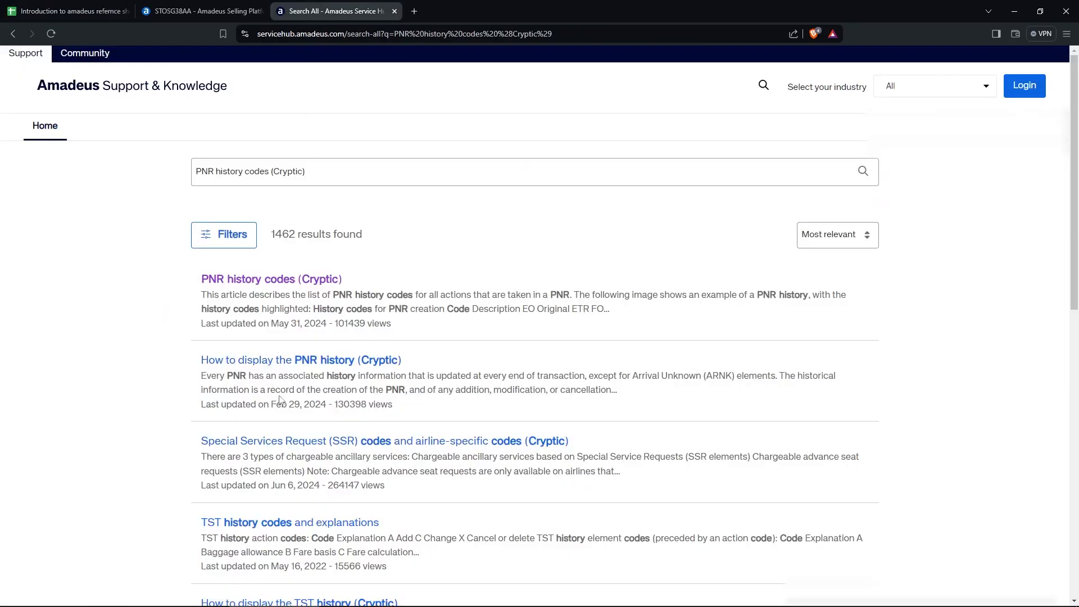
click(250, 281)
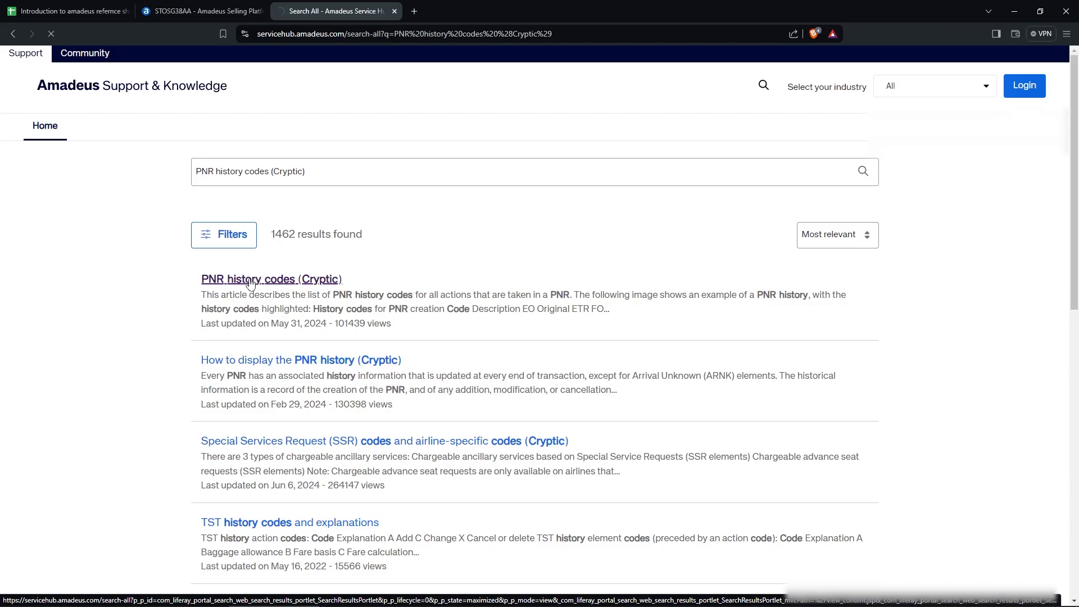
key(ctrl+shift+Tab)
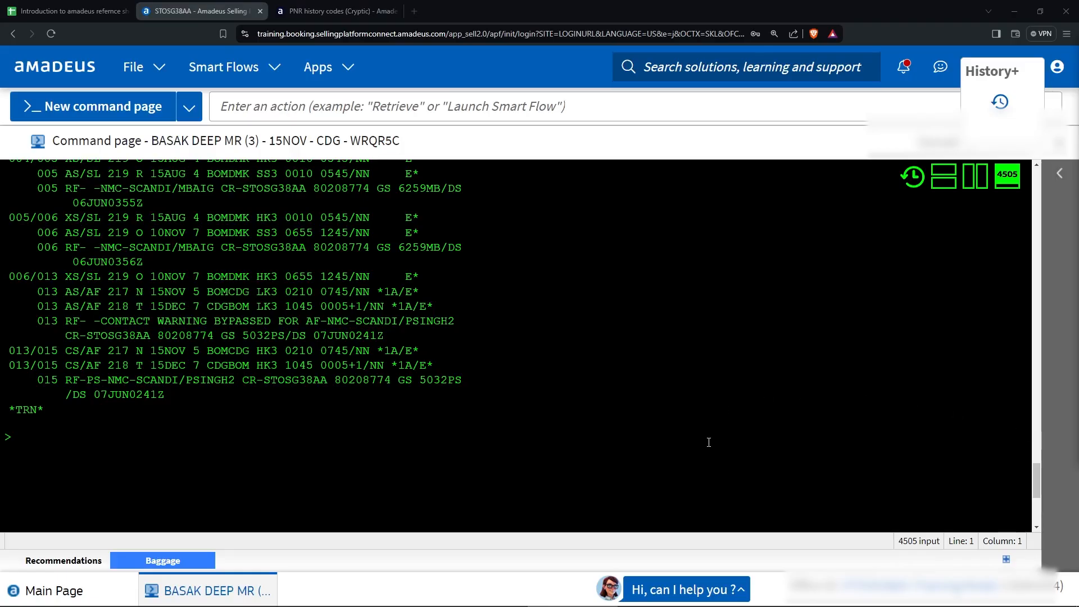
click(68, 12)
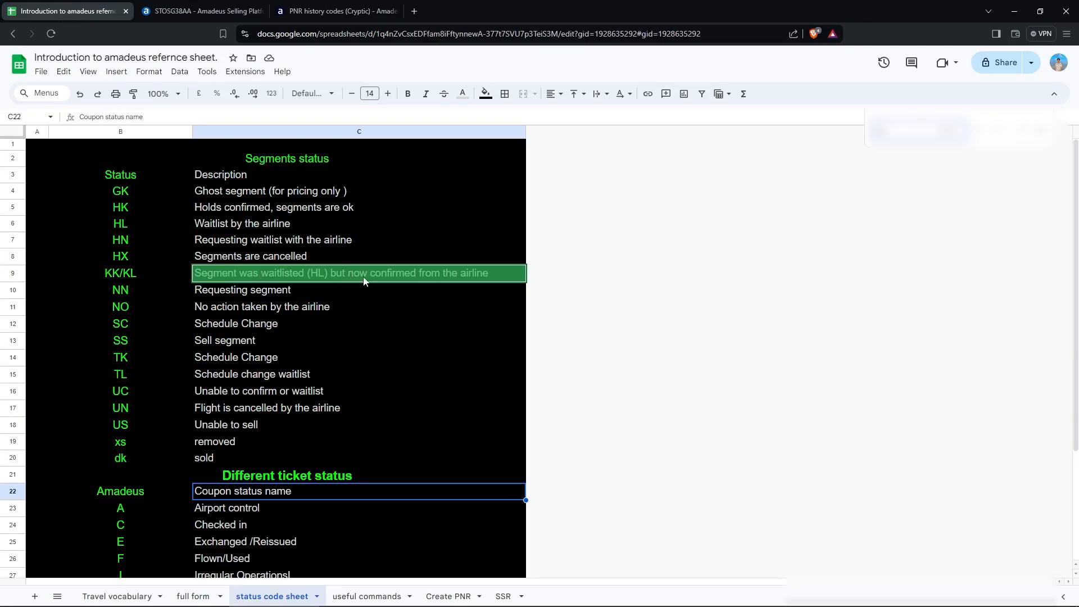
click(228, 7)
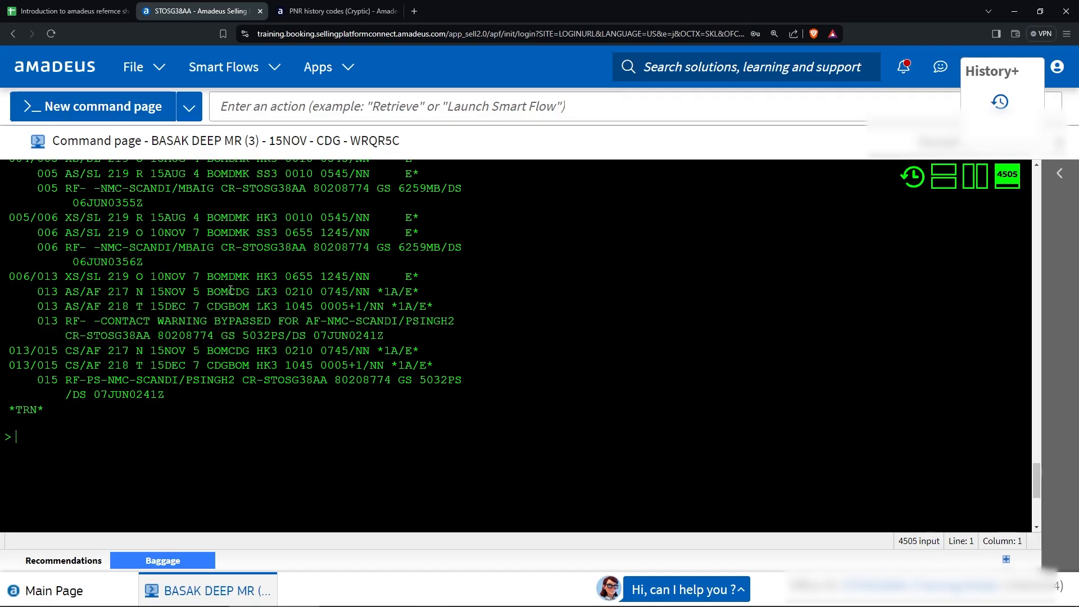
scroll(256, 292, up, 6)
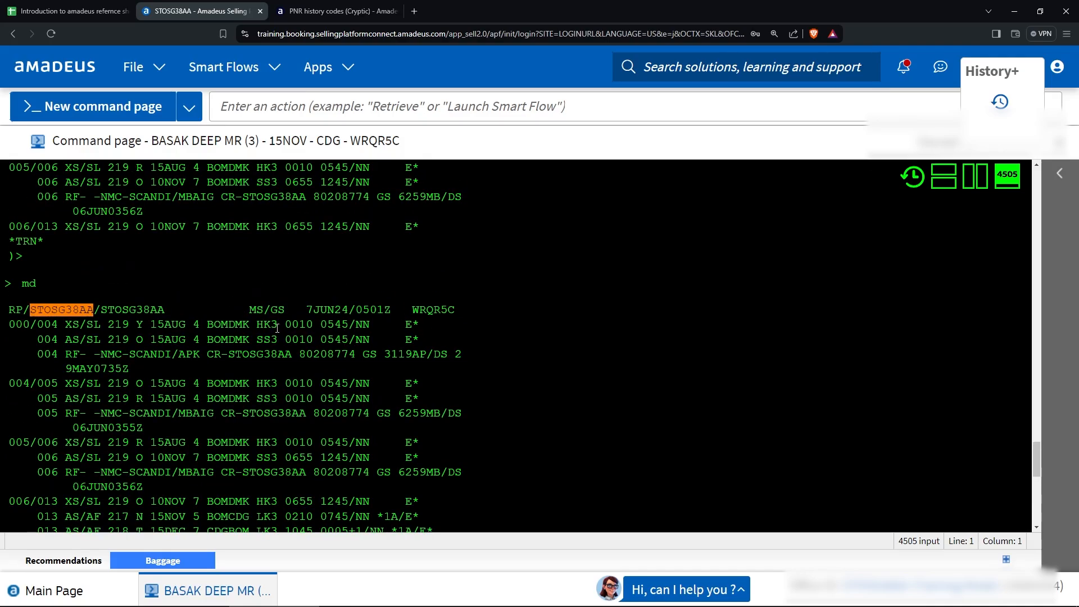
scroll(259, 298, down, 5)
scroll(259, 300, up, 2)
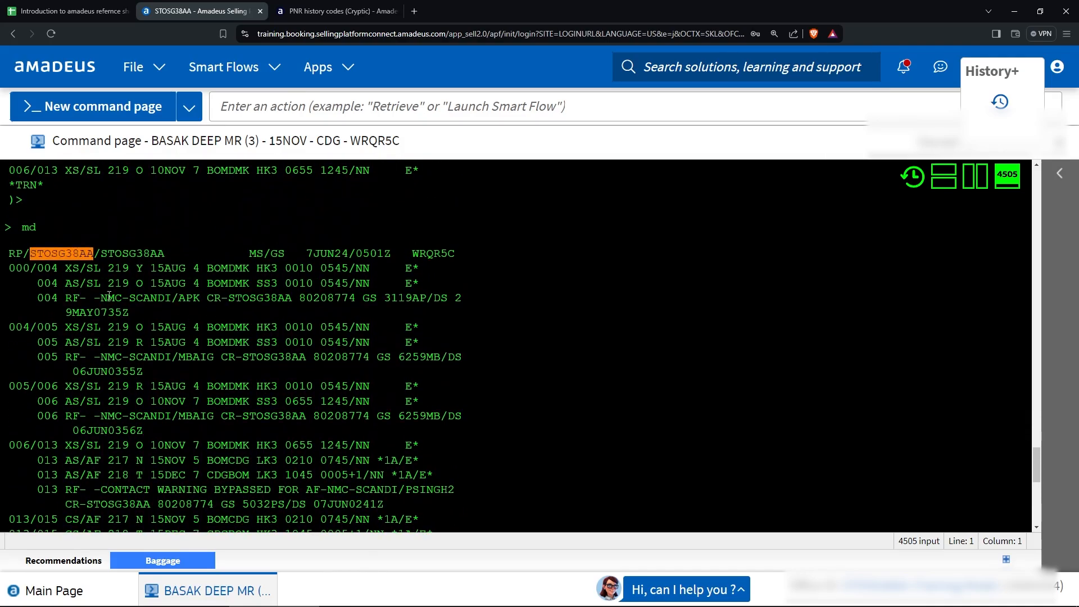
scroll(270, 281, down, 2)
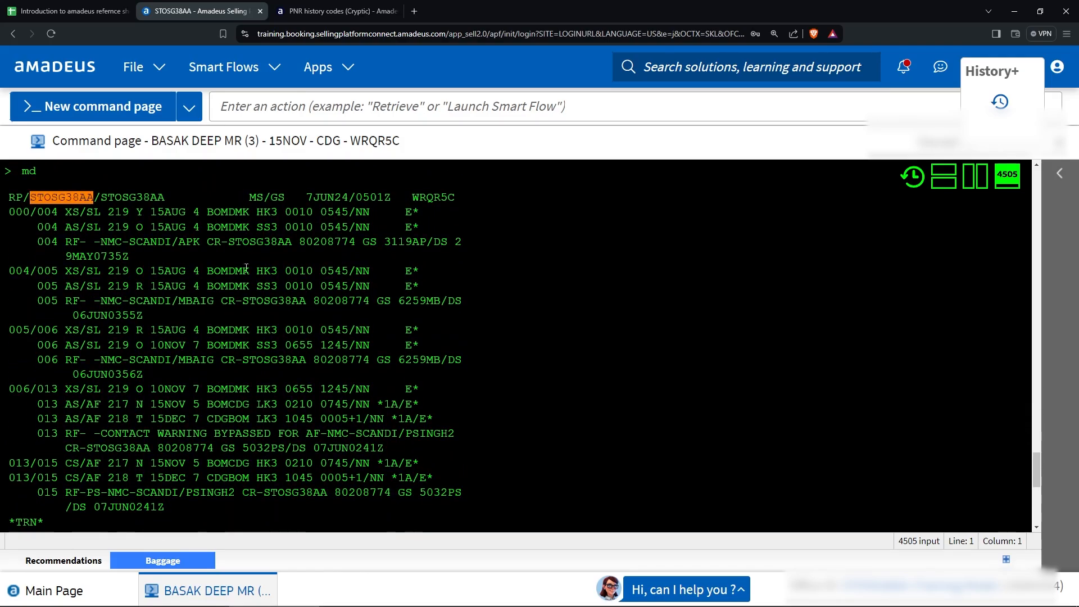
scroll(250, 263, up, 2)
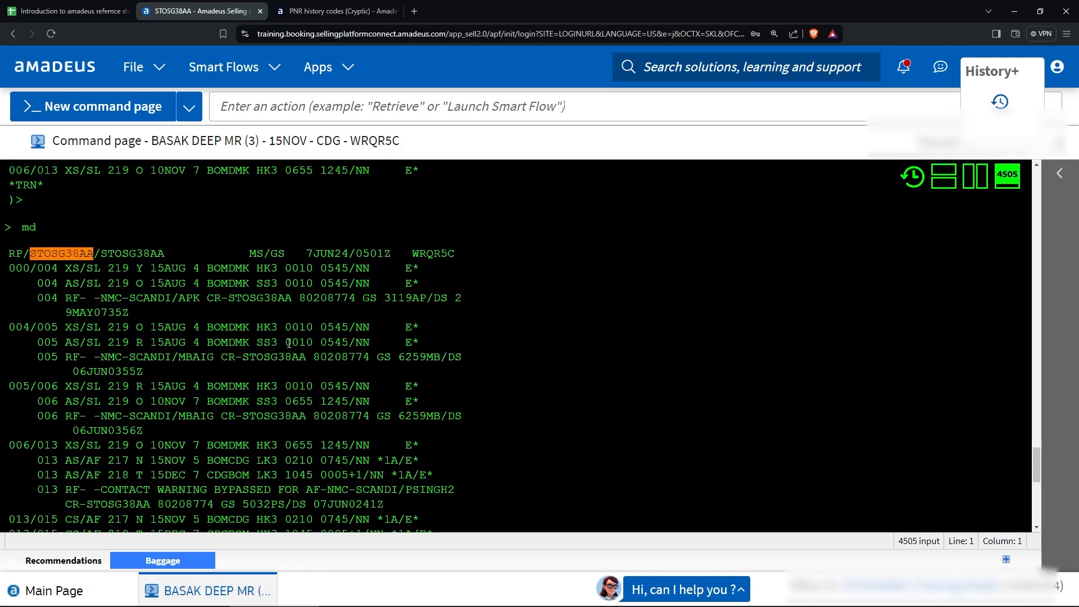
scroll(166, 304, down, 1)
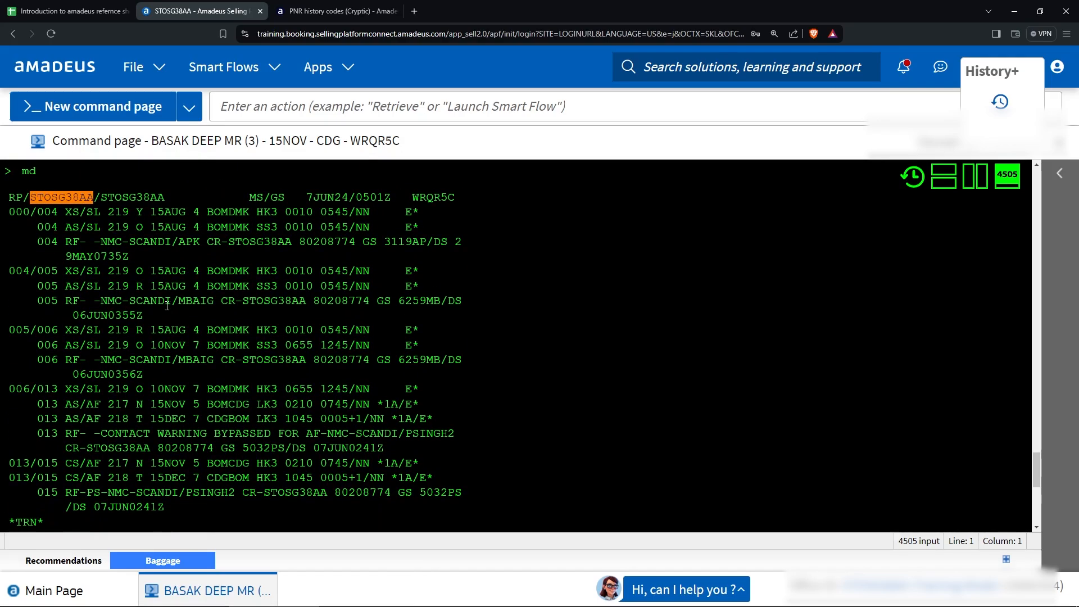
scroll(166, 306, down, 2)
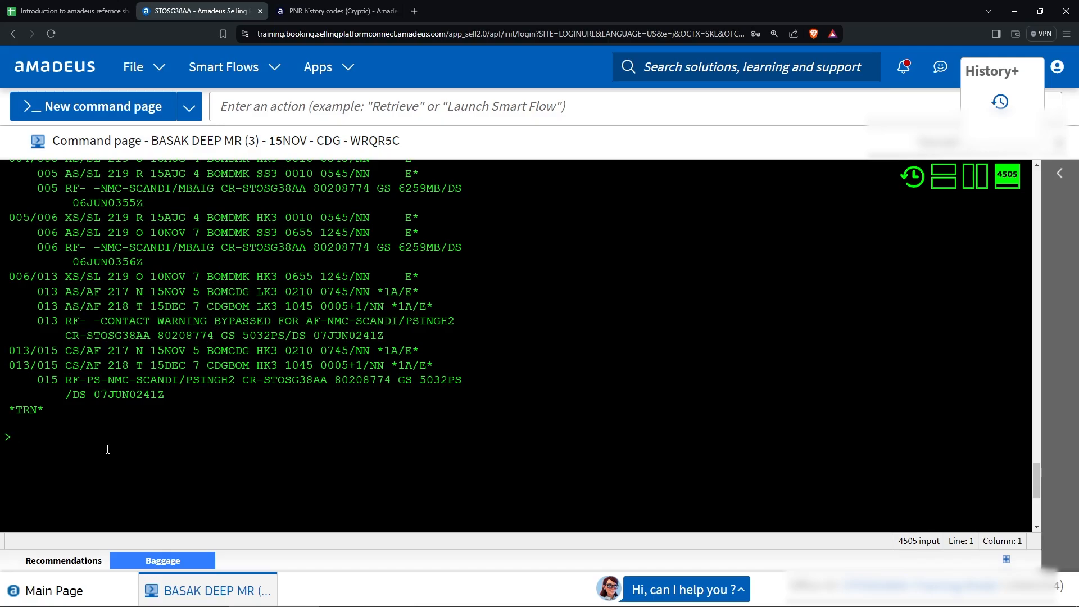
Enter rpp/rhi at the terminal prompt and review the INVALID FORMAT reply.
text(rpp/rlc)
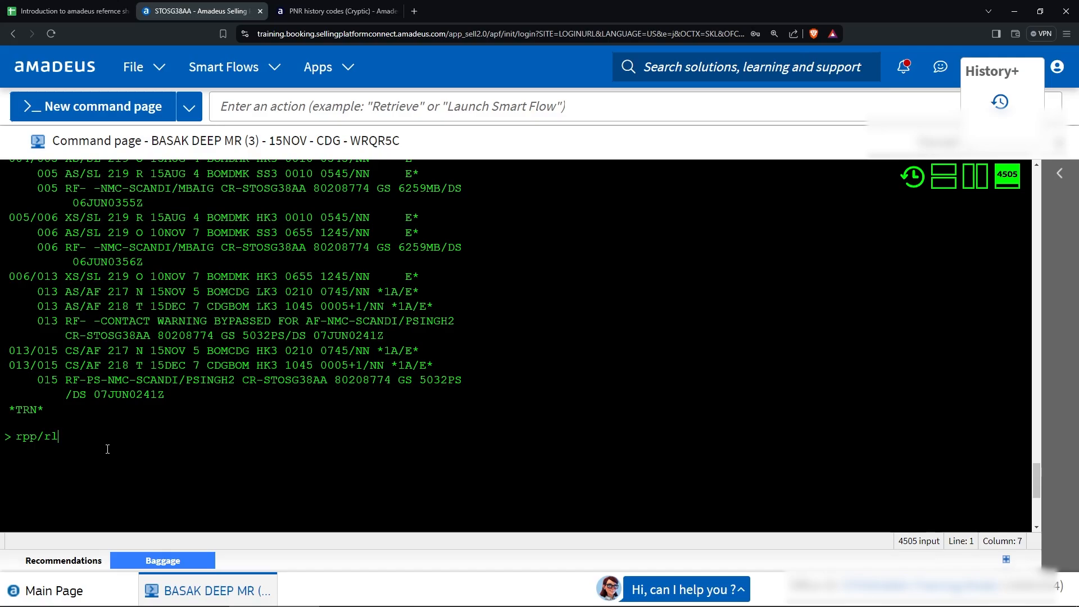
key(BackSpace)
key(BackSpace)
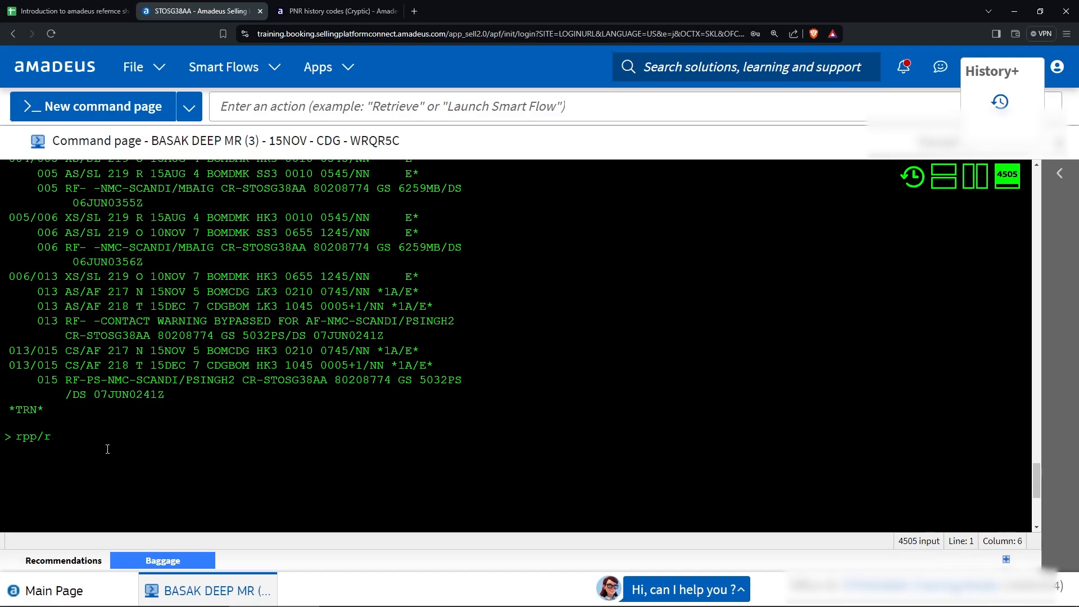
text(rhi)
key(Return)
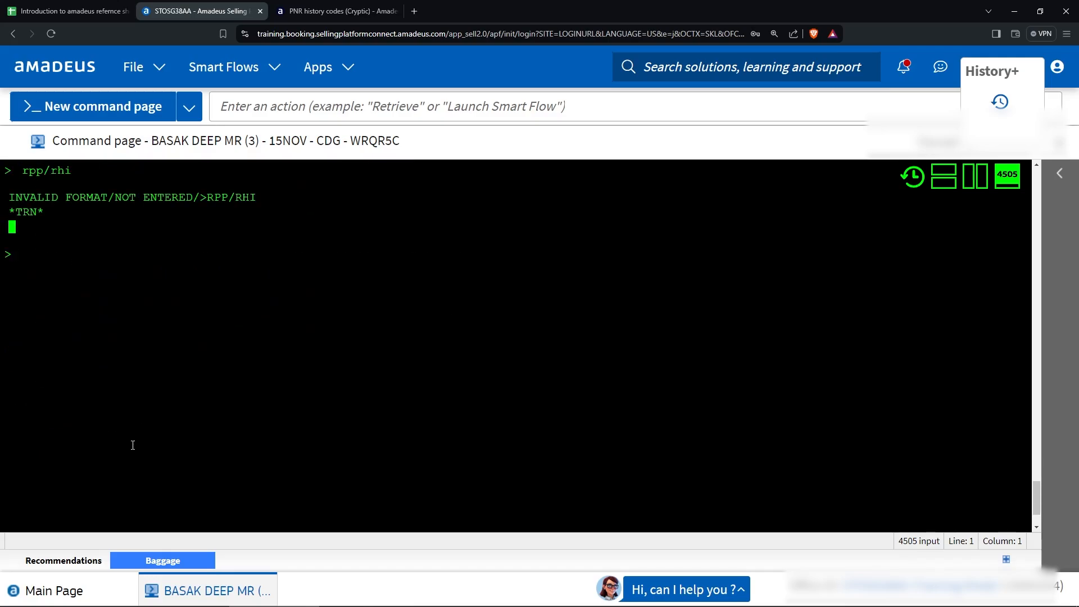
scroll(108, 357, up, 1)
scroll(83, 317, up, 2)
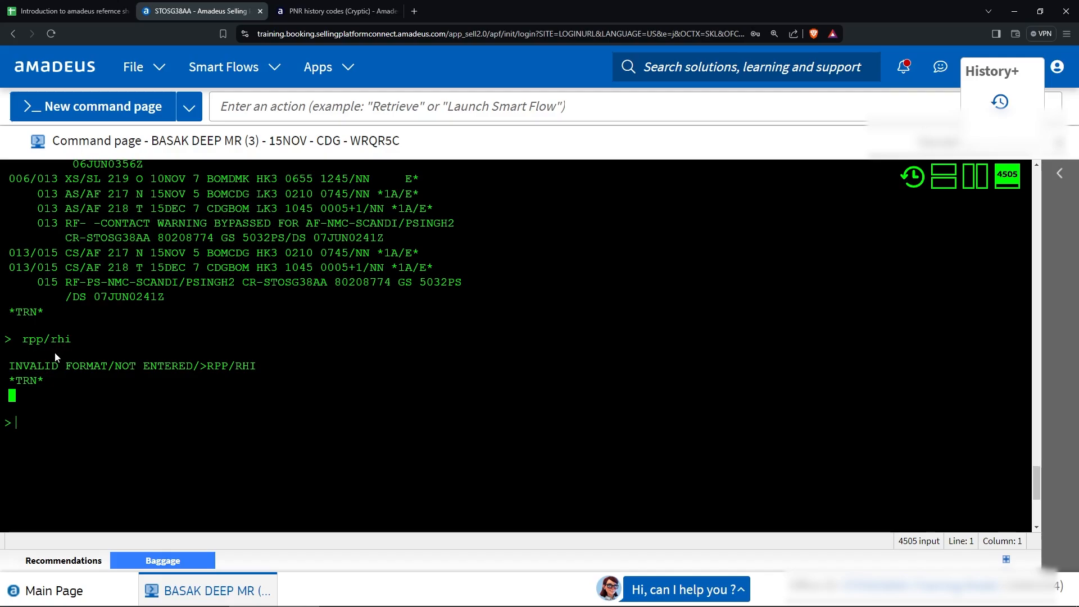
click(83, 12)
Check the purged entry and the rpp/rh history command on the SSR sheet.
scroll(163, 440, down, 3)
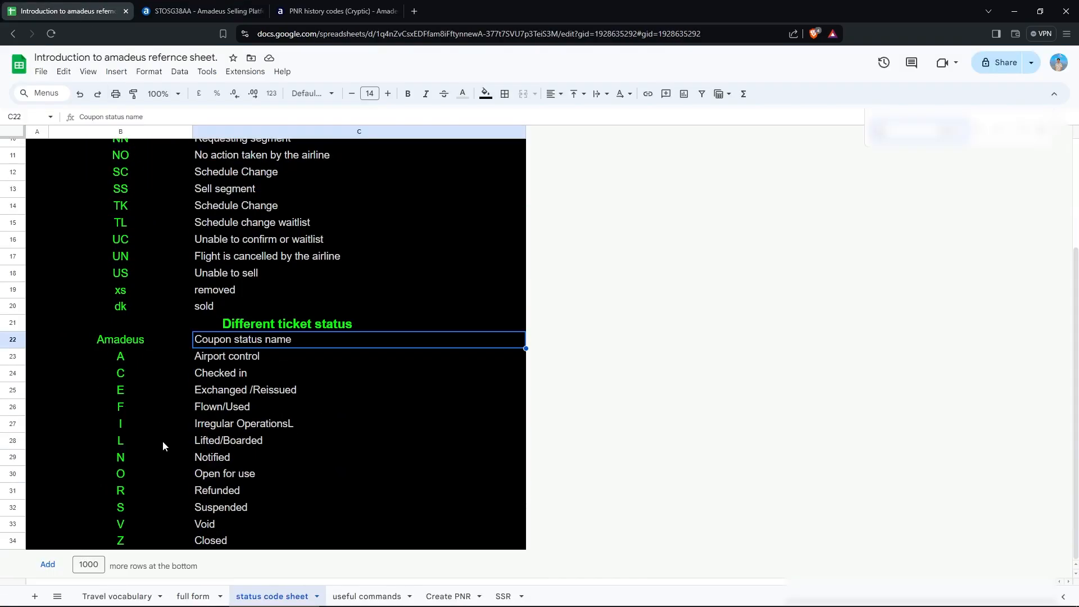
scroll(163, 441, up, 3)
click(448, 597)
click(503, 596)
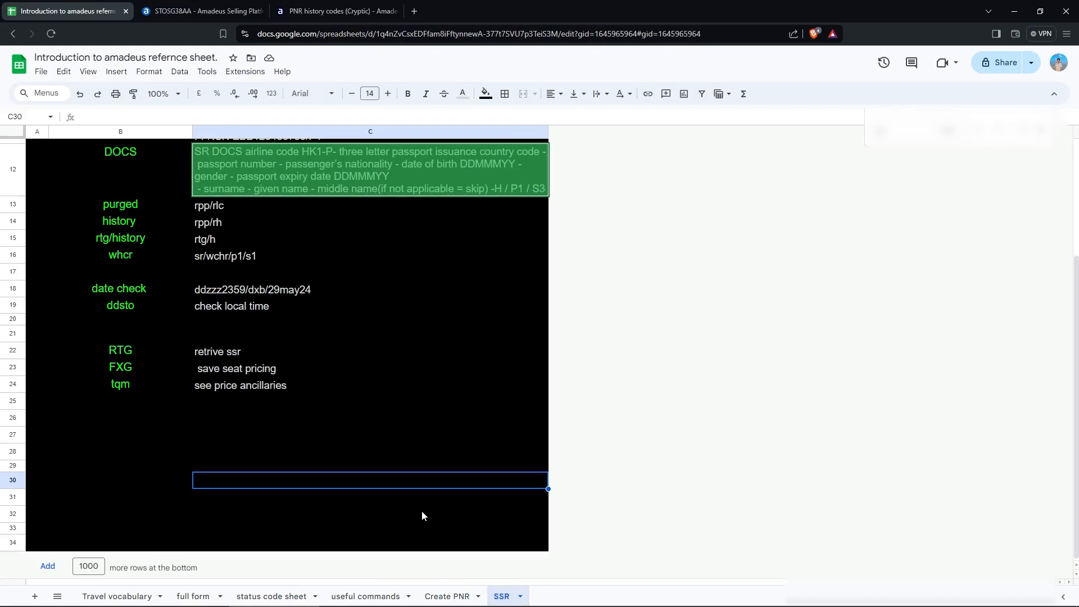
click(167, 209)
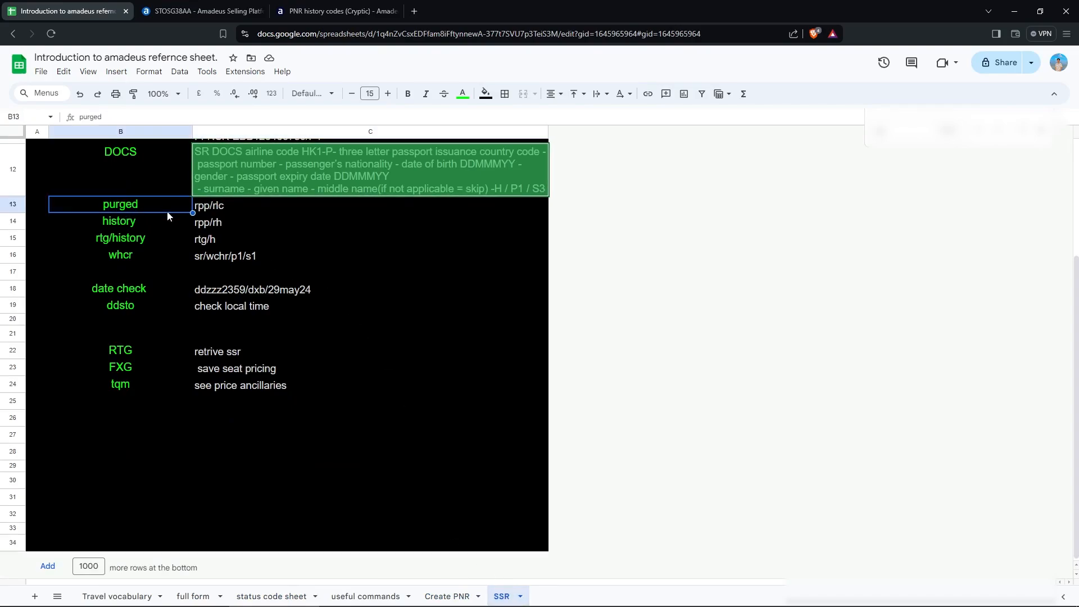
click(205, 223)
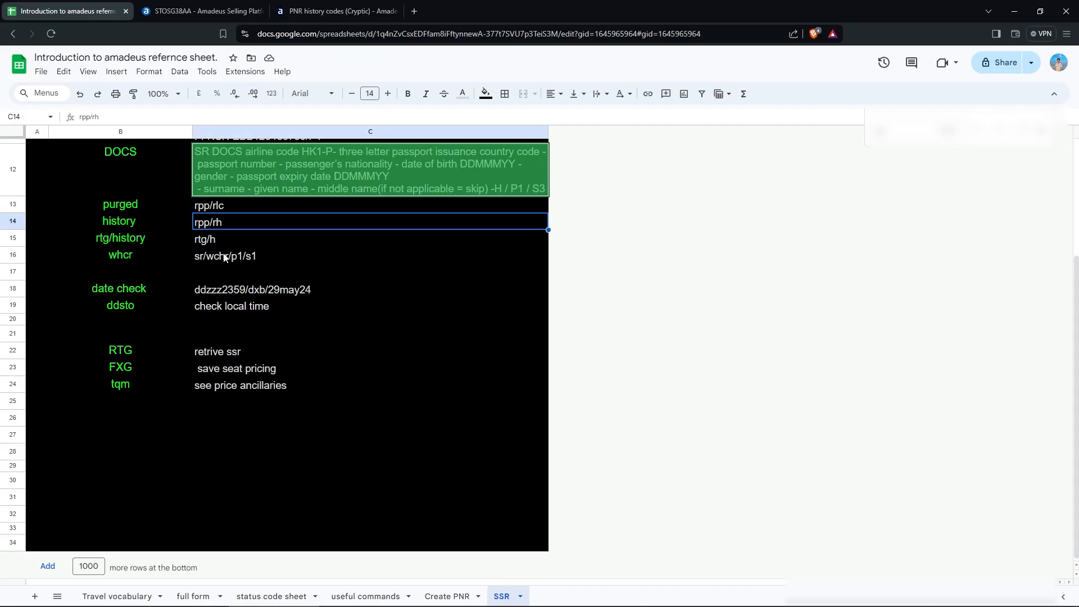
click(365, 597)
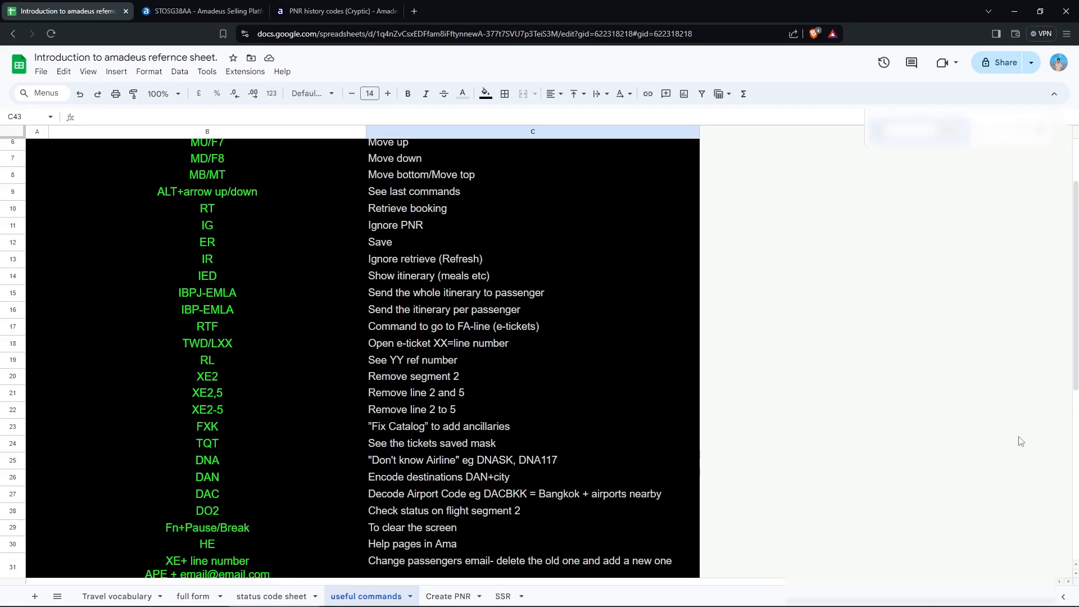